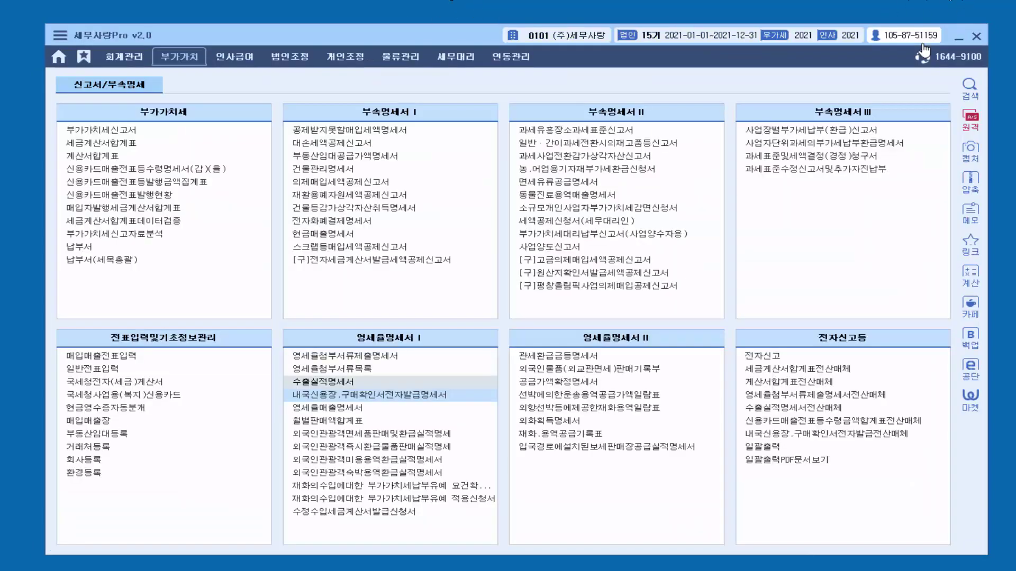
# Step: Close the 수출실적명세서 window to return to the 부가가치 menu
pyautogui.click(928, 40)
# Step: Open 매입매출전표입력 for 2021-05-17 (month 05, day 17)
pyautogui.doubleClick(111, 355)
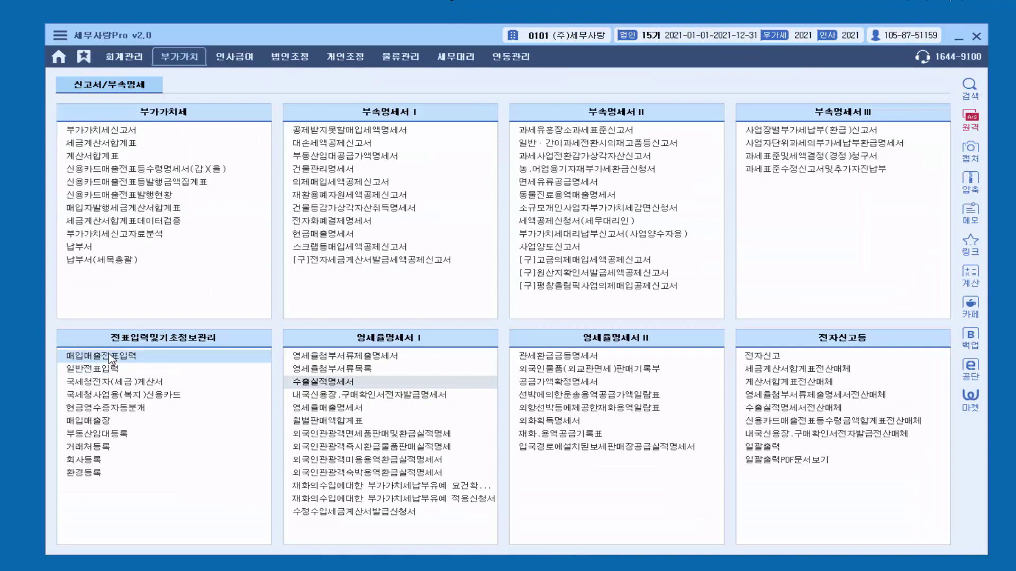
pyautogui.write('05')
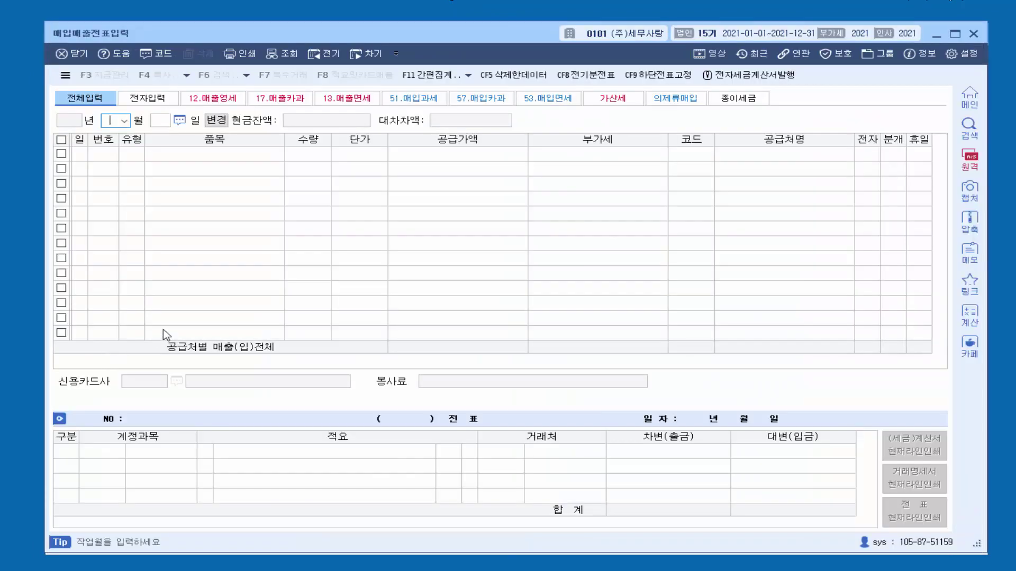
pyautogui.press('Return')
pyautogui.write('17')
pyautogui.press('Return')
pyautogui.press('Return')
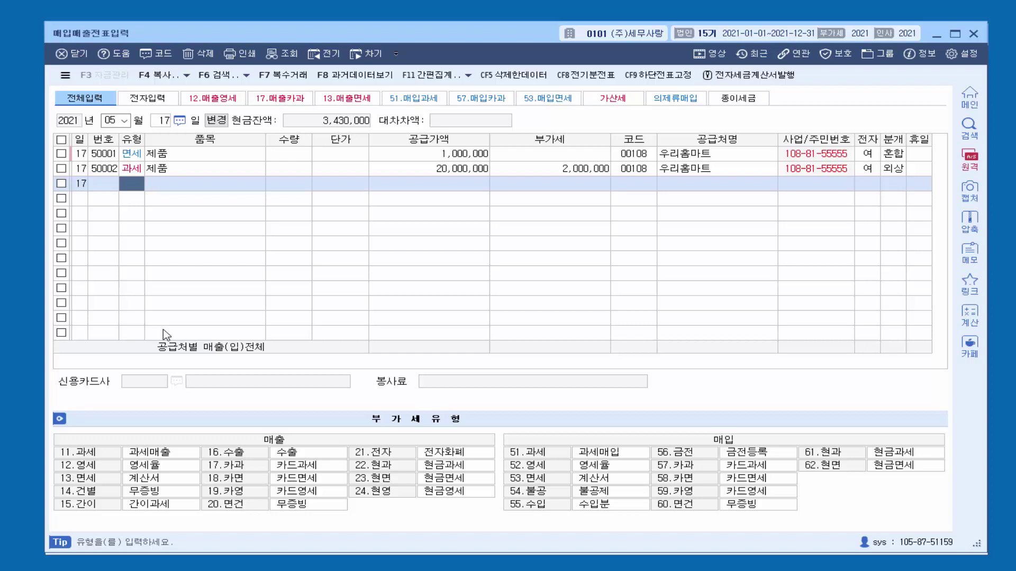
# Step: Enter a 16.수출 sale of 제품 for 1,000,000 with 영세율구분 1 직접수출, then close the screen
pyautogui.write('16')
pyautogui.press('Return')
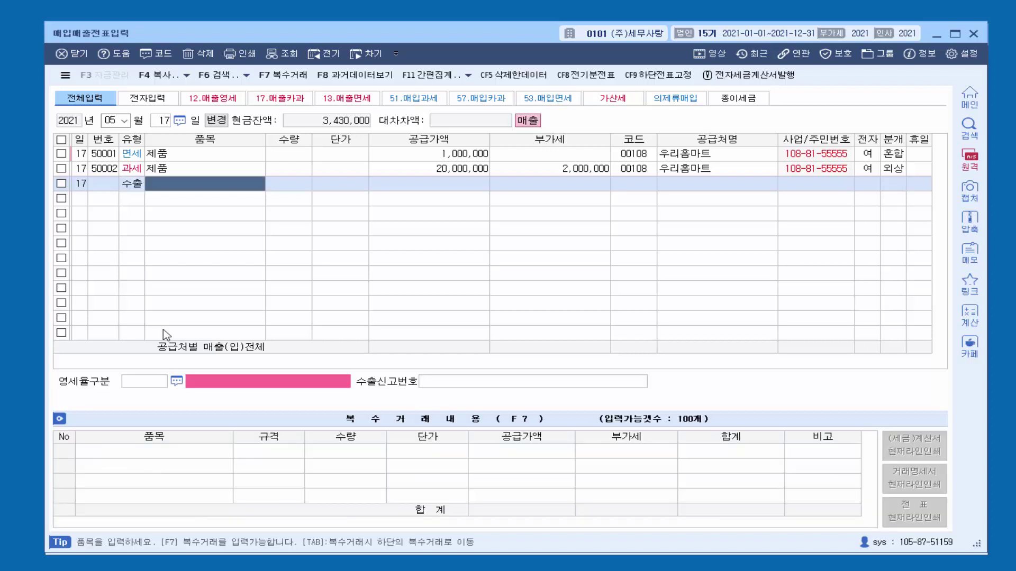
pyautogui.write('제품')
pyautogui.press('Return')
pyautogui.press('Return')
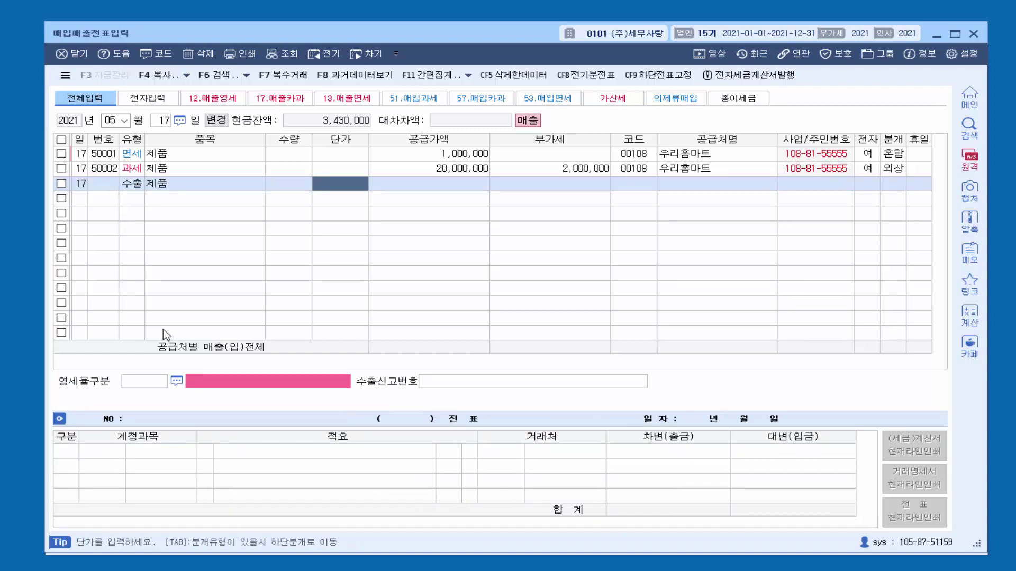
pyautogui.press('Return')
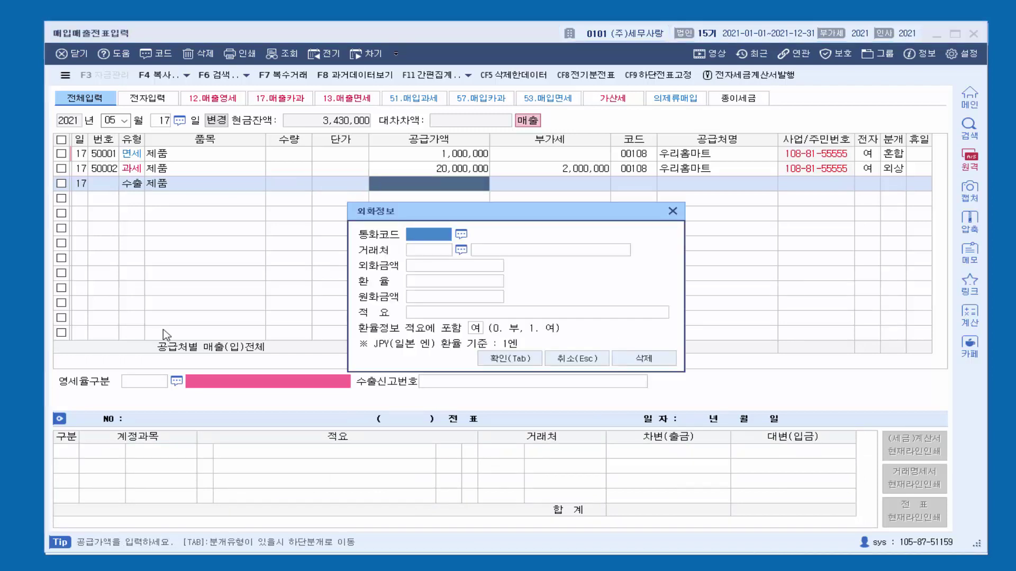
pyautogui.press('Escape')
pyautogui.write('1000000')
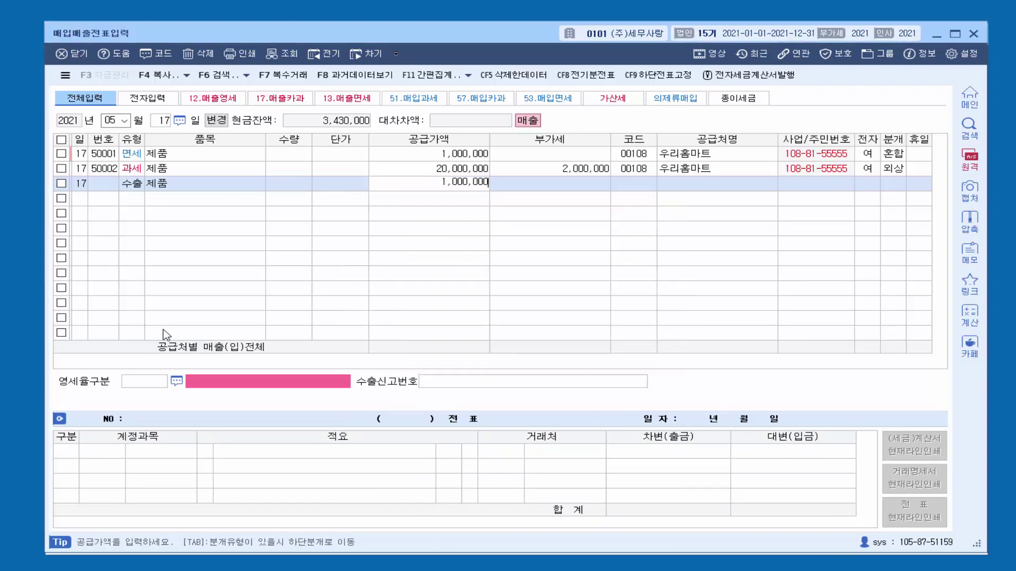
pyautogui.press('Return')
pyautogui.press('Return')
pyautogui.press('Return')
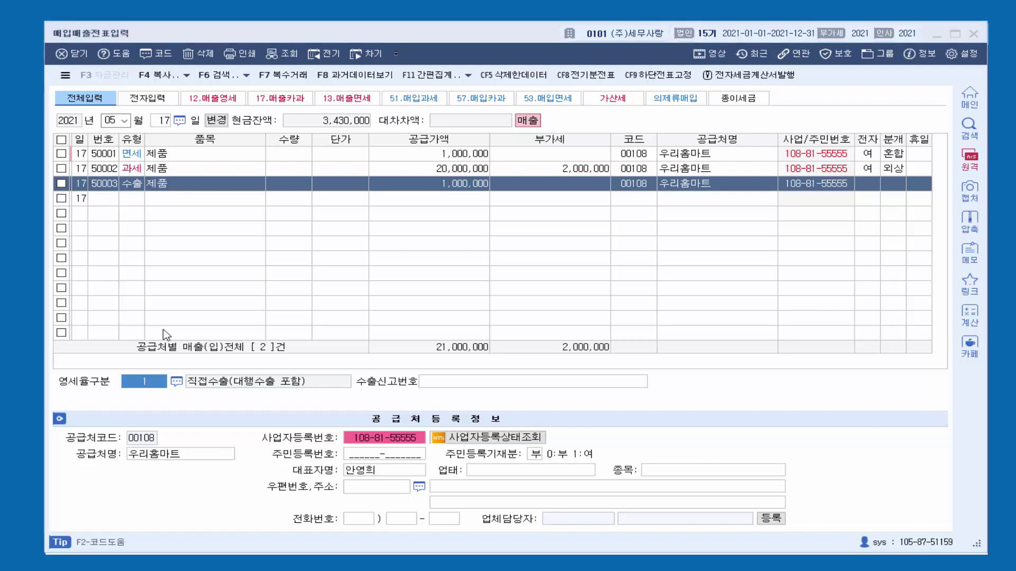
pyautogui.press('F2')
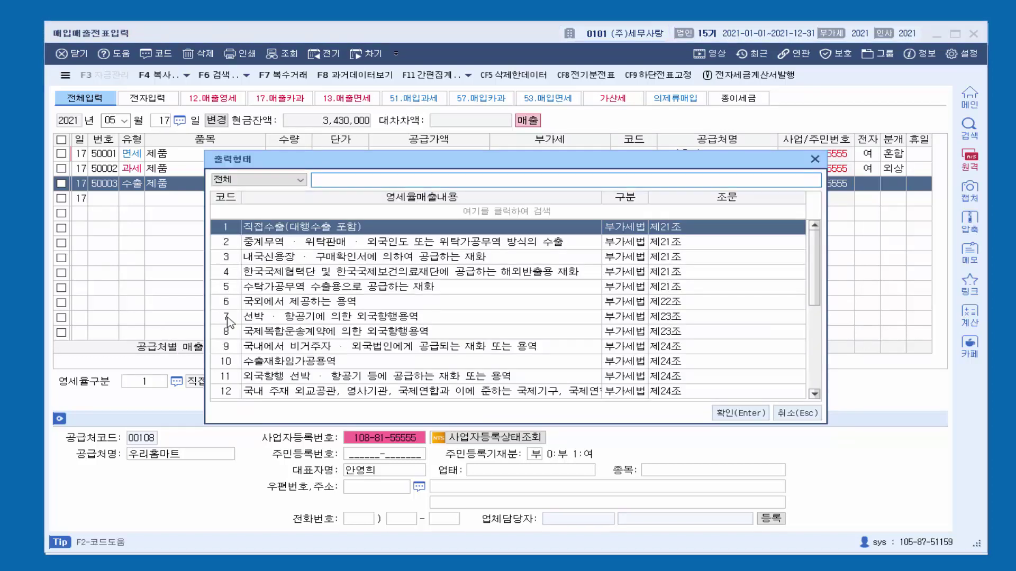
pyautogui.click(814, 160)
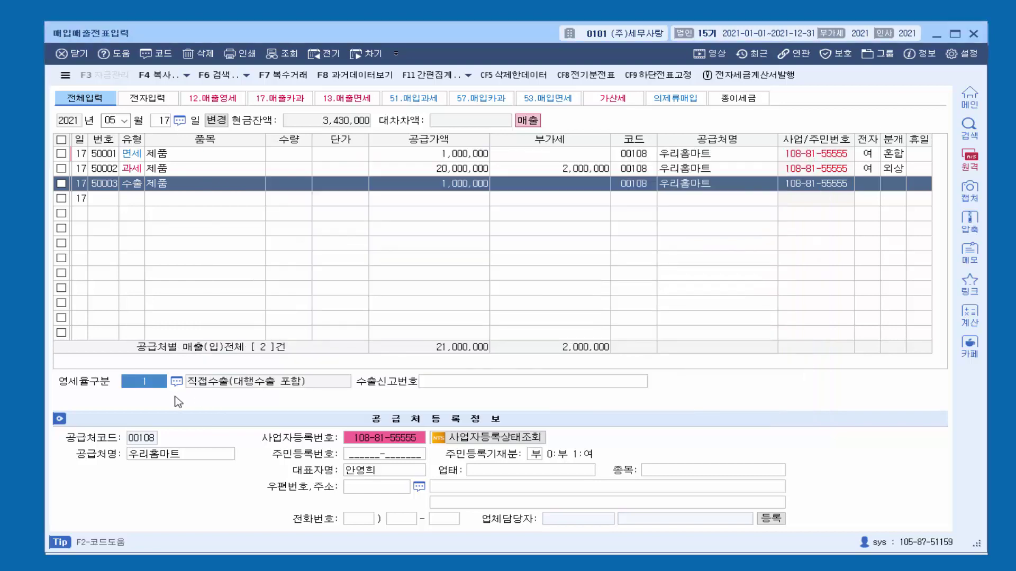
pyautogui.click(936, 35)
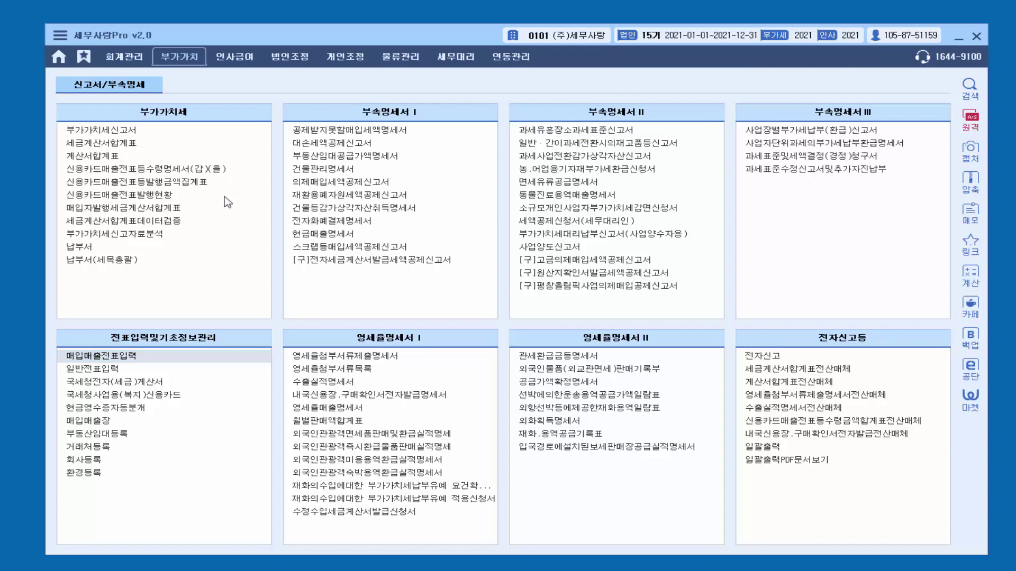
pyautogui.click(91, 472)
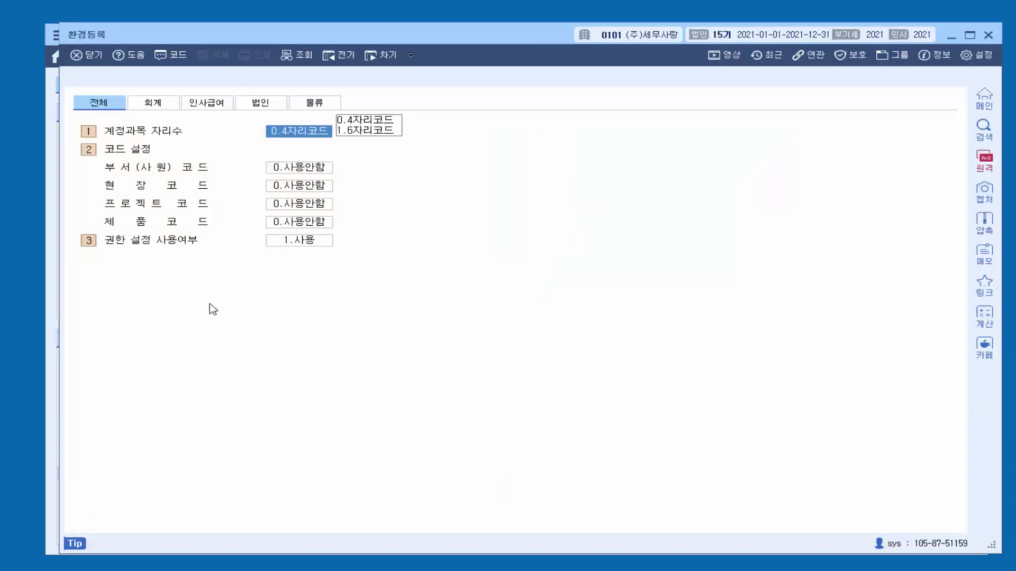
pyautogui.click(159, 103)
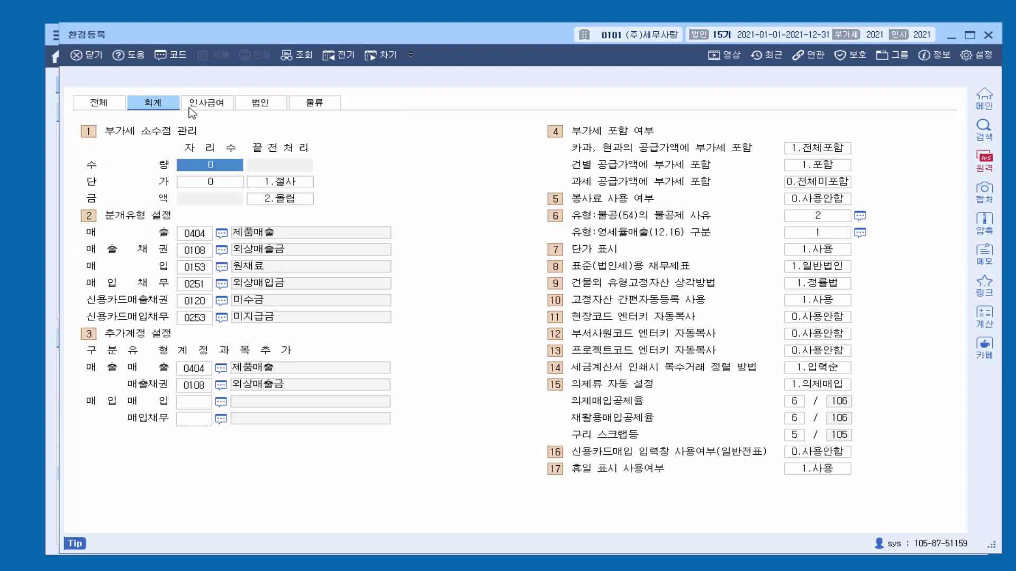
pyautogui.click(799, 234)
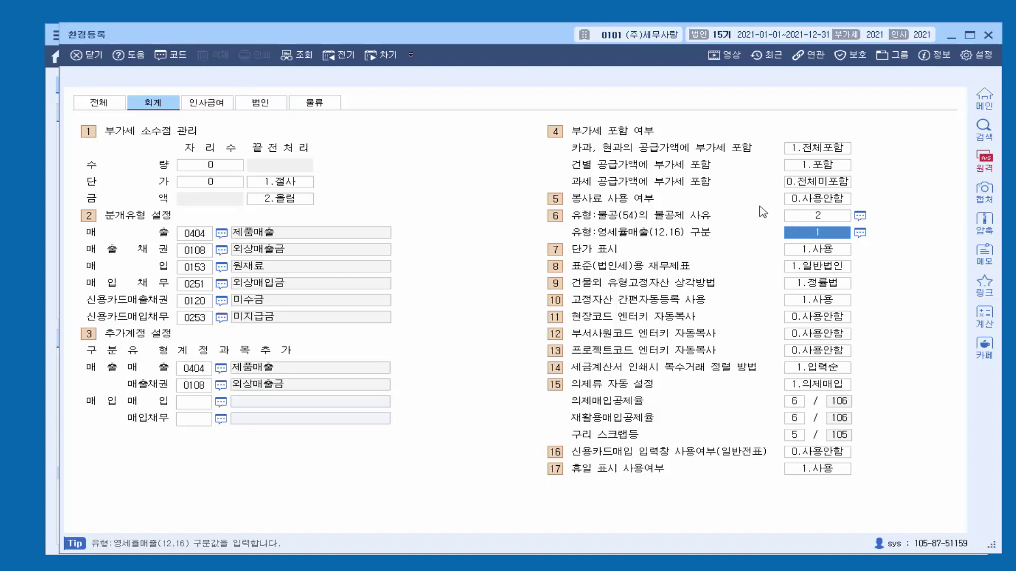
pyautogui.click(987, 35)
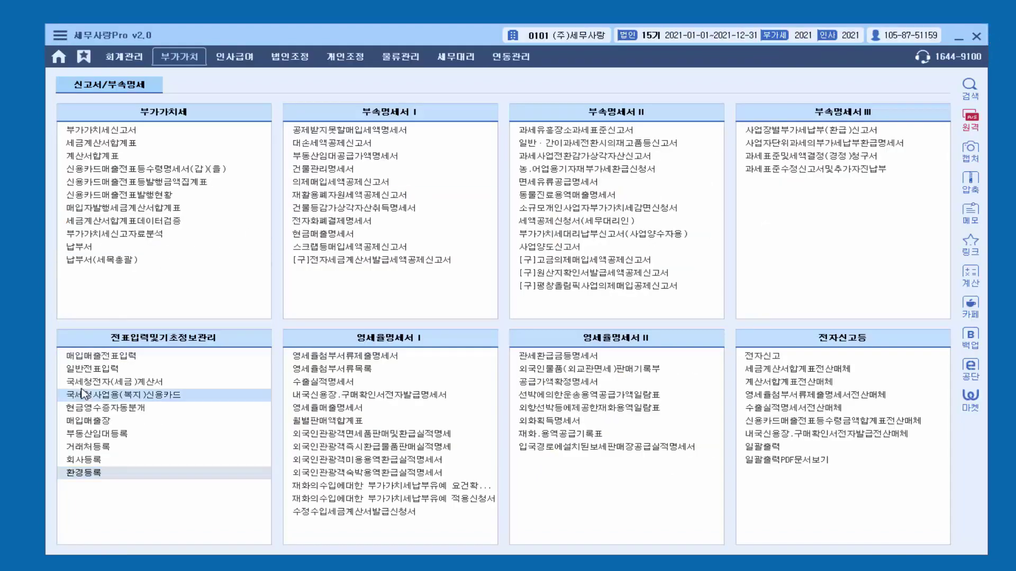
# Step: Give the 17 May export sale declaration number 123456789, journalize it as 2 외상, and close
pyautogui.click(117, 358)
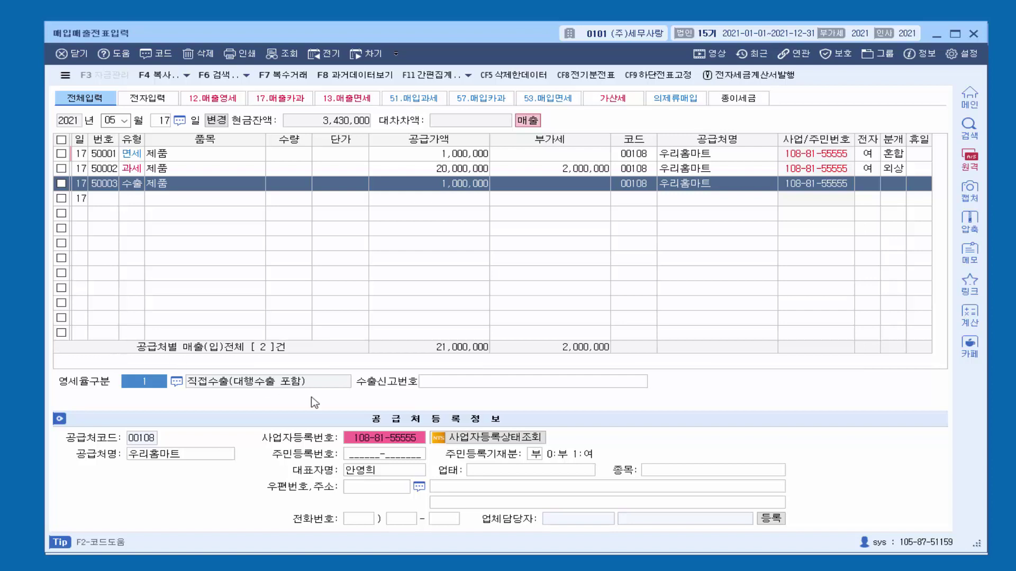
pyautogui.click(466, 386)
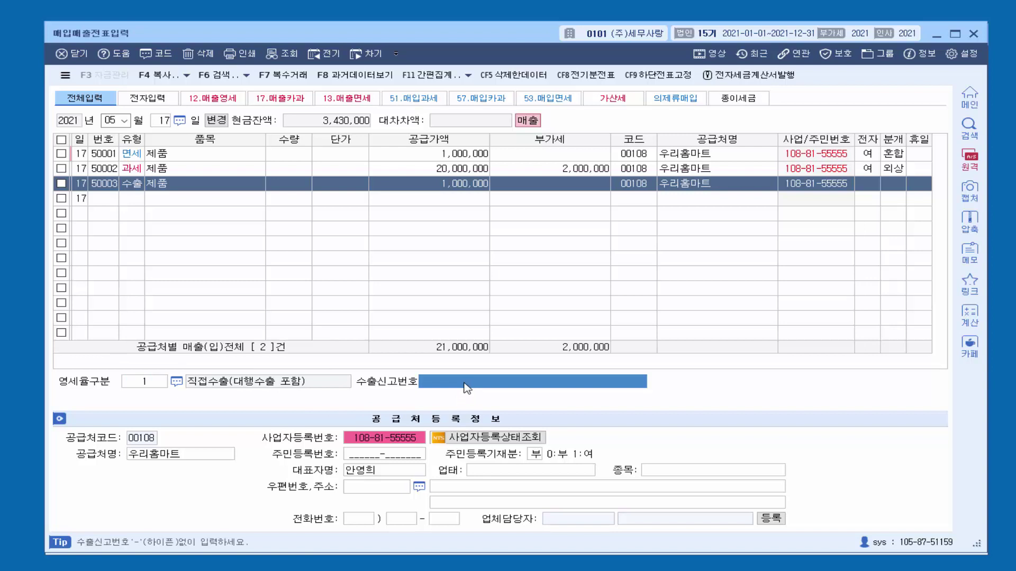
pyautogui.write('123456789')
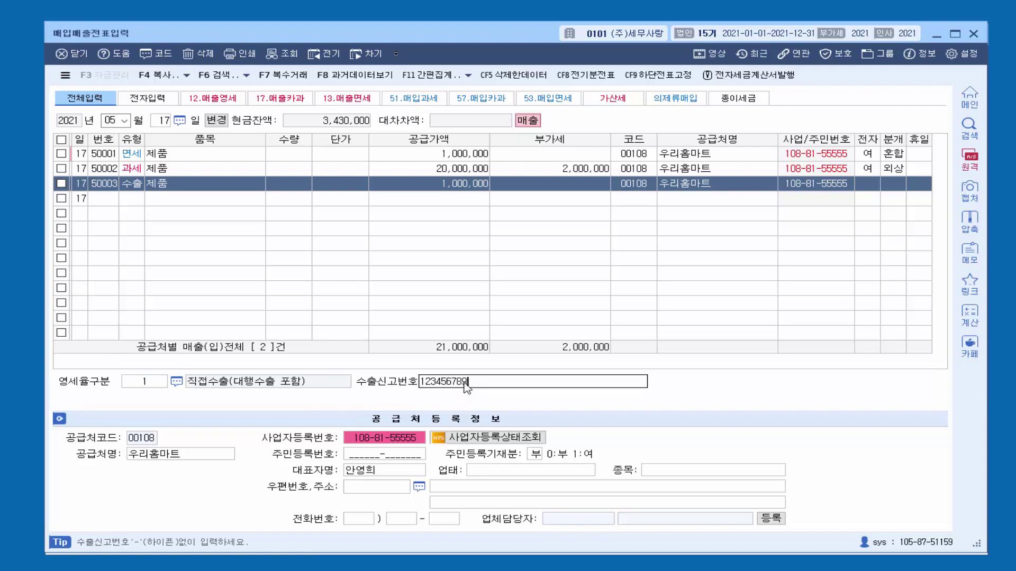
pyautogui.press('Return')
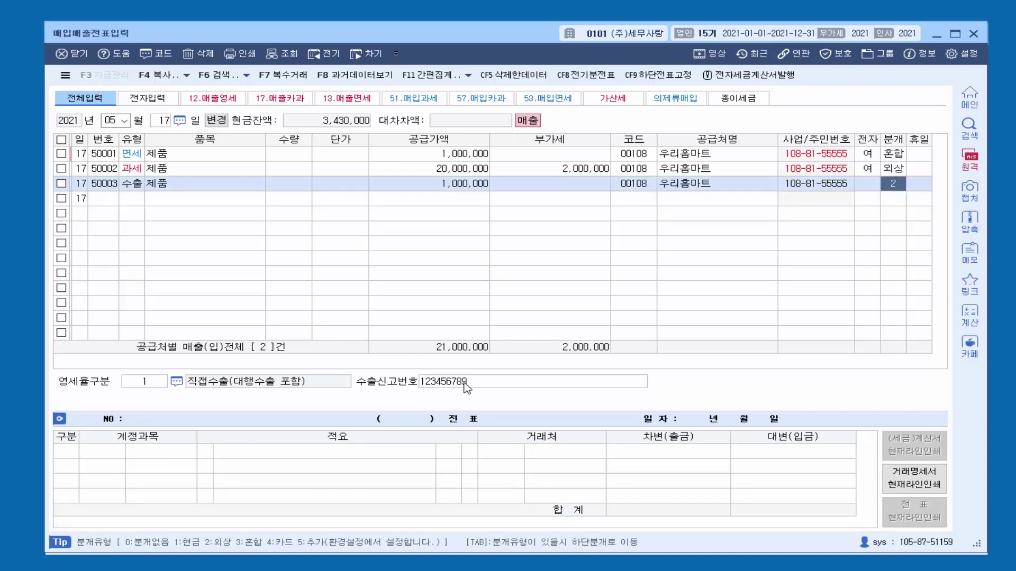
pyautogui.write('2')
pyautogui.press('Return')
pyautogui.press('Return')
pyautogui.press('Return')
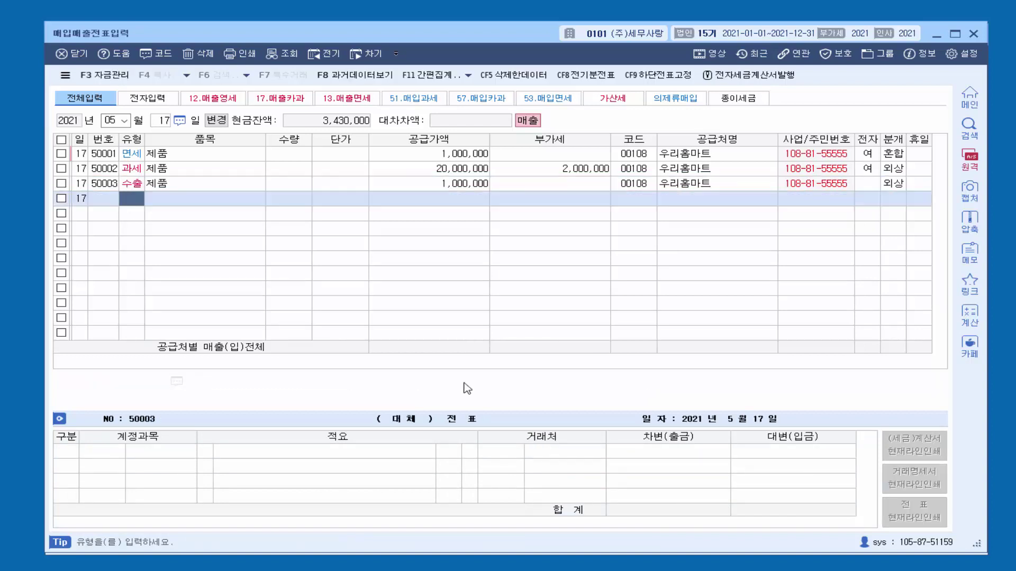
pyautogui.click(973, 34)
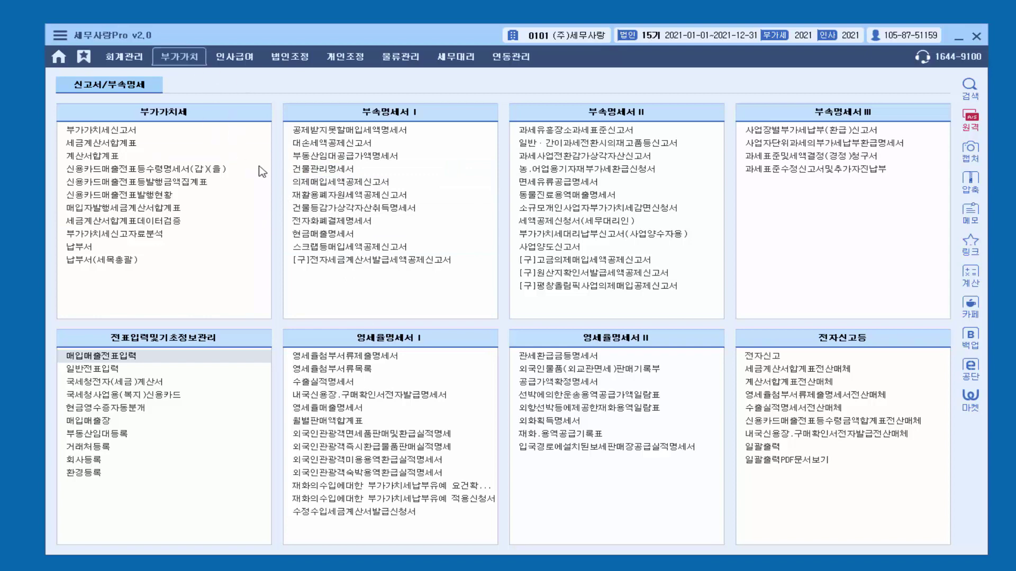
# Step: Open the 수출실적명세서 for the April–June (0406) 1기 확정 period
pyautogui.click(345, 382)
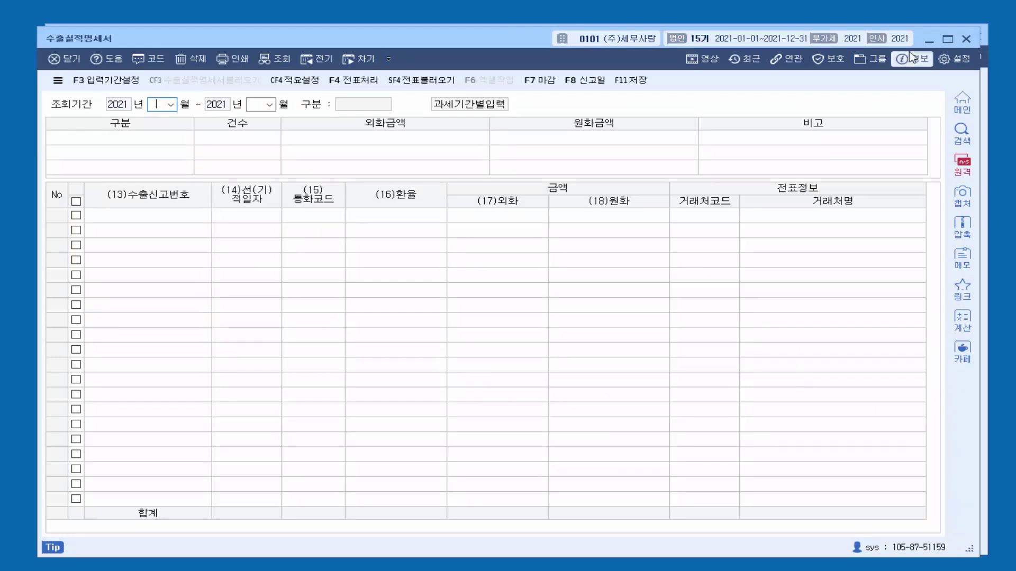
pyautogui.write('04')
pyautogui.write('06')
pyautogui.press('Return')
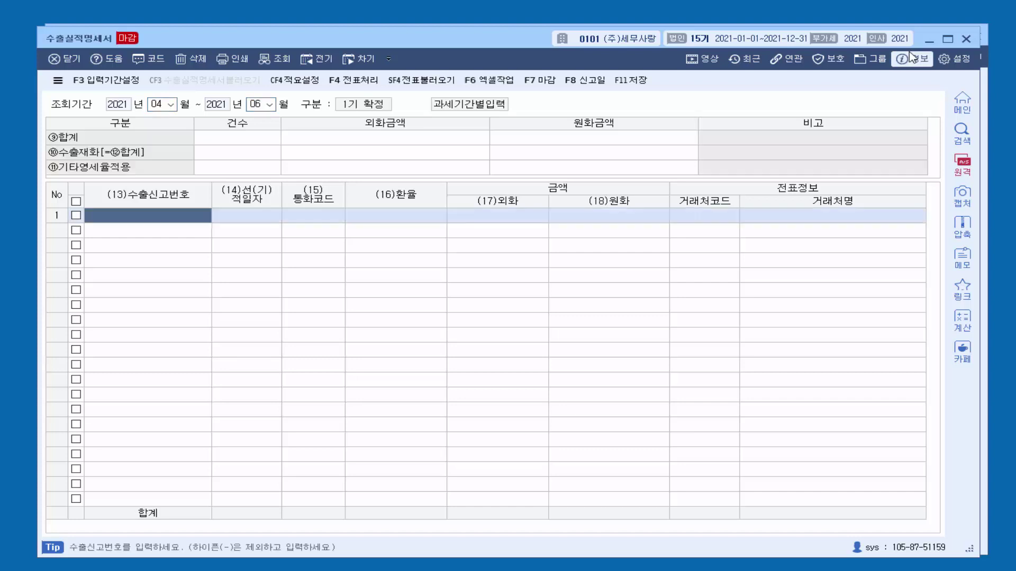
# Step: Cancel the closing (마감취소) of the 부가가치세신고서 and close it
pyautogui.click(933, 42)
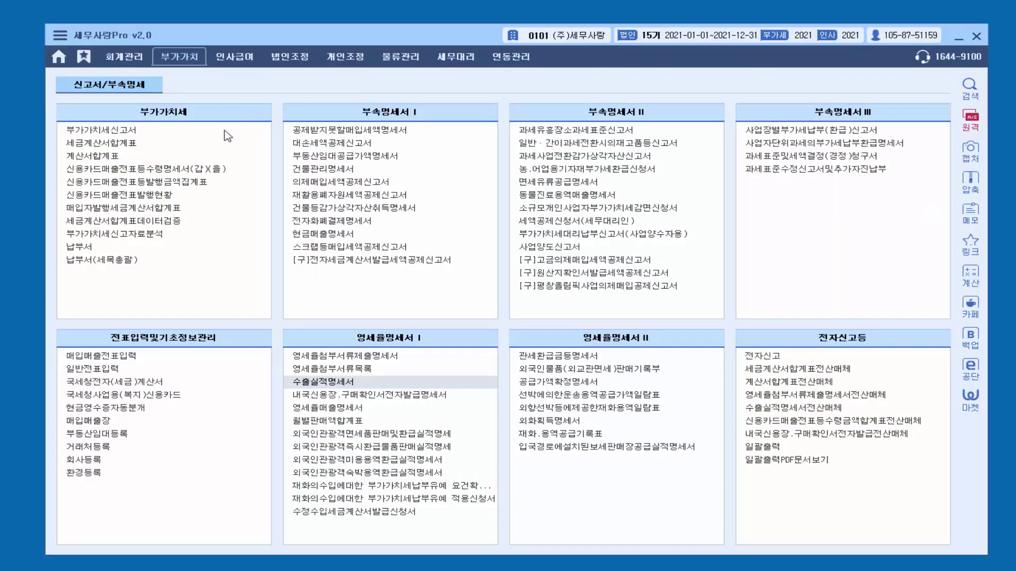
pyautogui.click(209, 135)
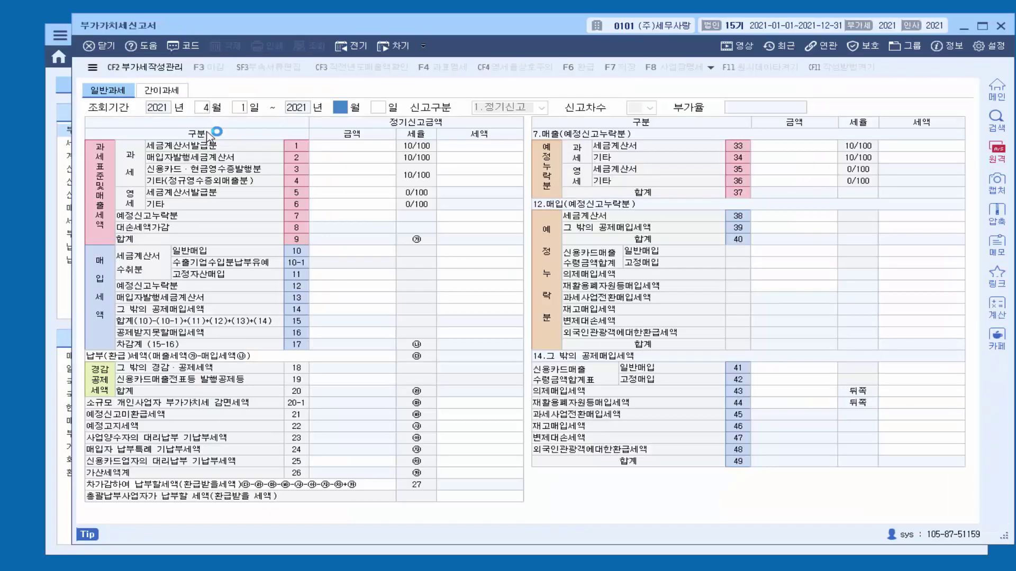
pyautogui.click(220, 71)
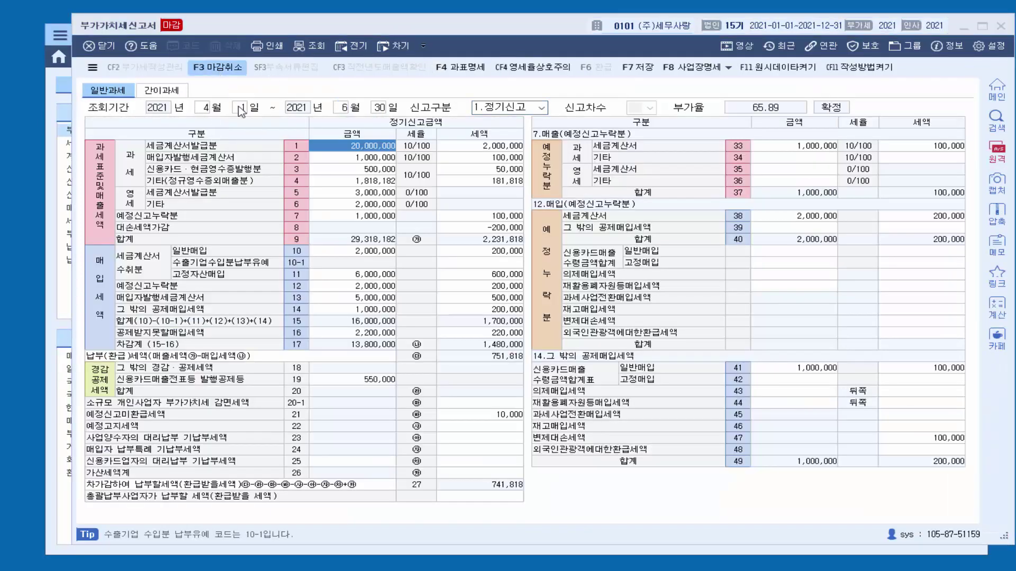
pyautogui.click(336, 401)
pyautogui.click(1001, 26)
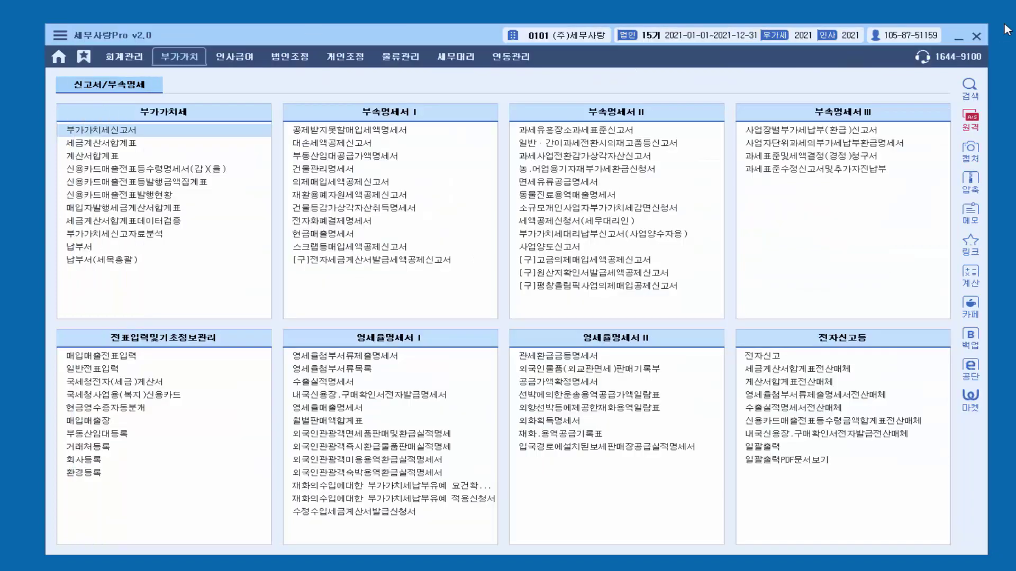
# Step: Reopen the 수출실적명세서 and start loading export lines from sales vouchers
pyautogui.click(322, 381)
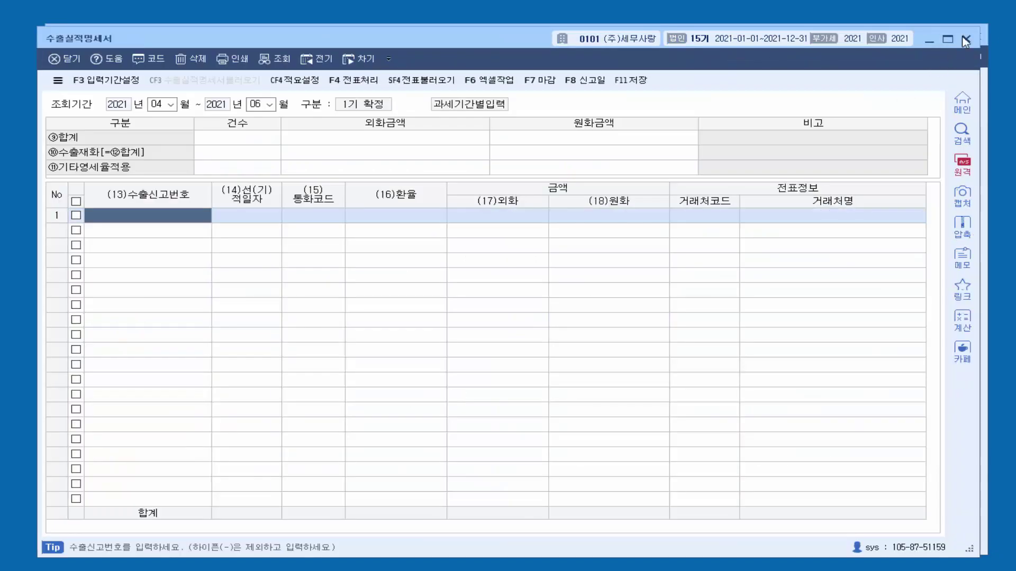
pyautogui.click(963, 44)
pyautogui.click(318, 386)
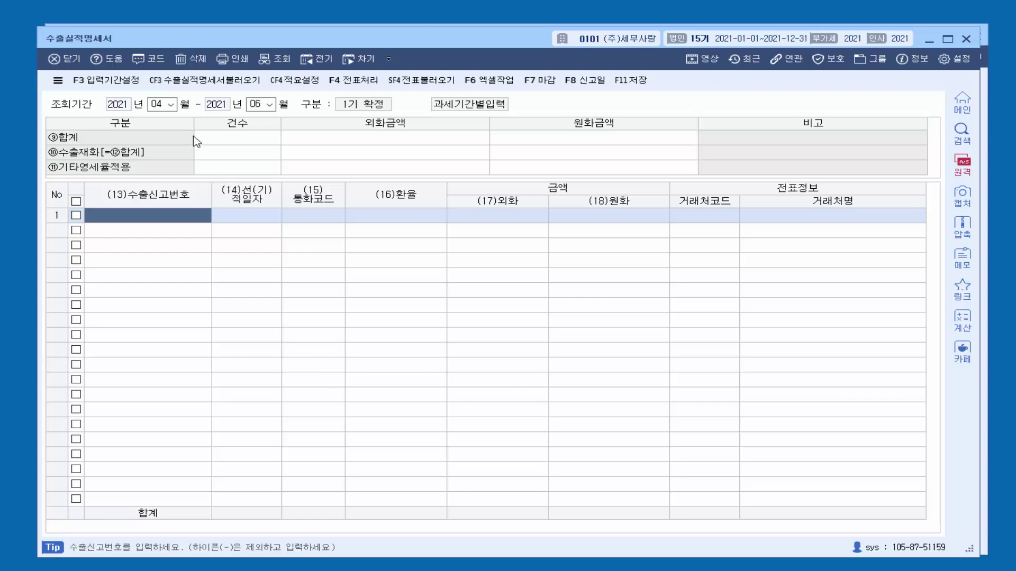
pyautogui.click(416, 83)
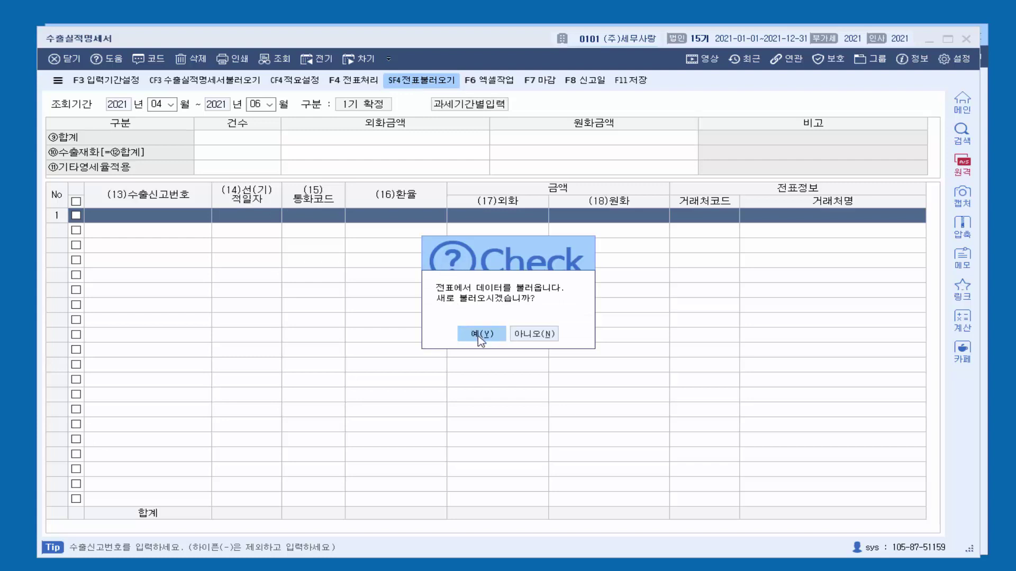
# Step: Load the 14 and 17 May export vouchers, totalling 3,000,000, and move to the empty third line
pyautogui.click(481, 335)
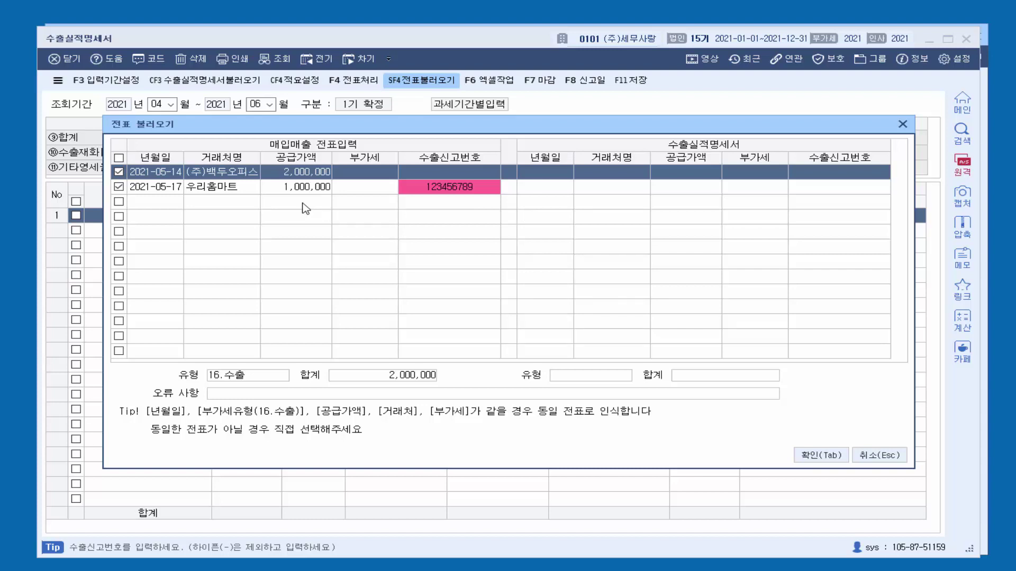
pyautogui.click(810, 456)
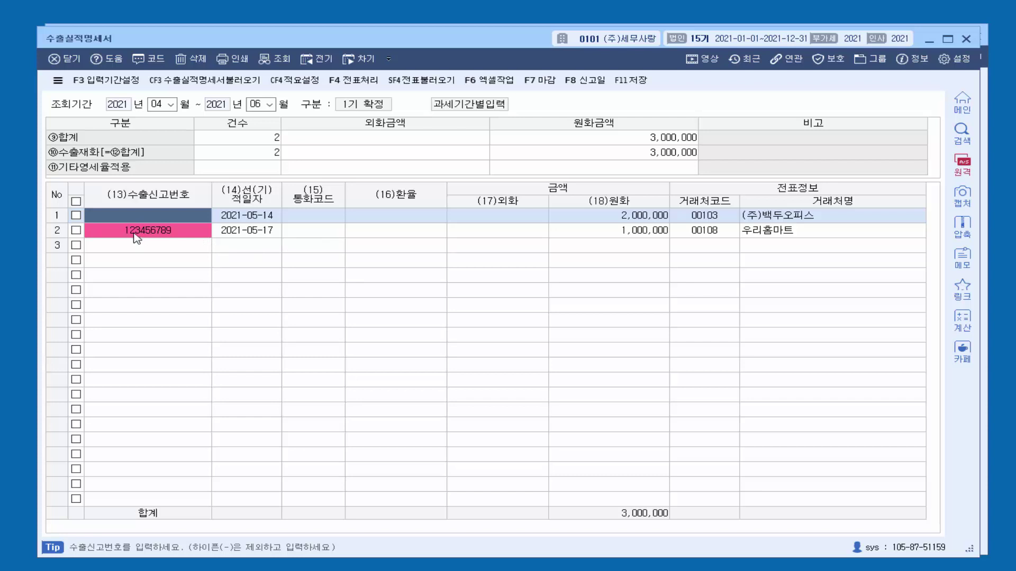
pyautogui.click(323, 225)
pyautogui.click(183, 253)
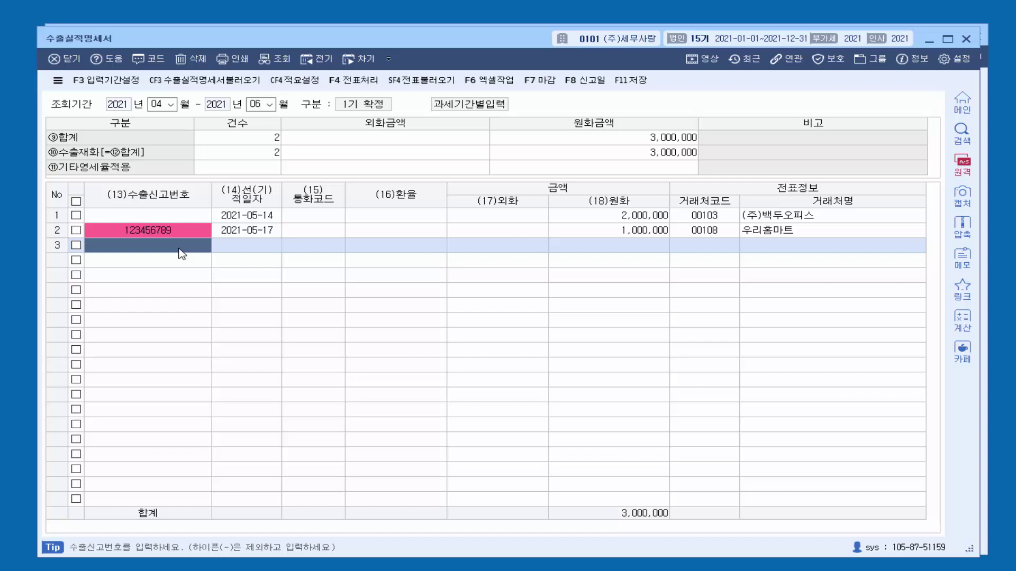
pyautogui.write('1')
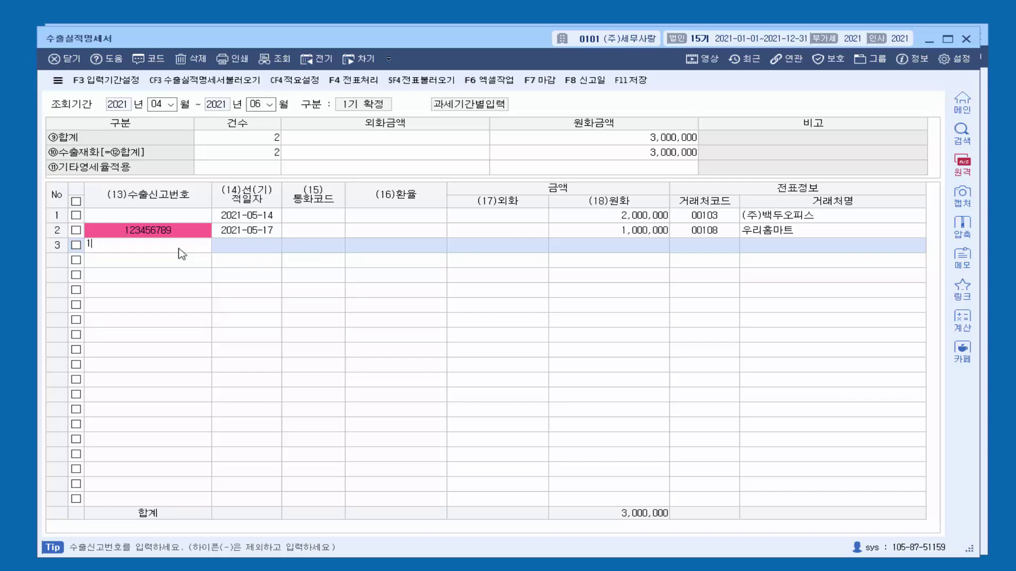
pyautogui.write('24-51-11-1222333-3')
pyautogui.press('Return')
pyautogui.press('Return')
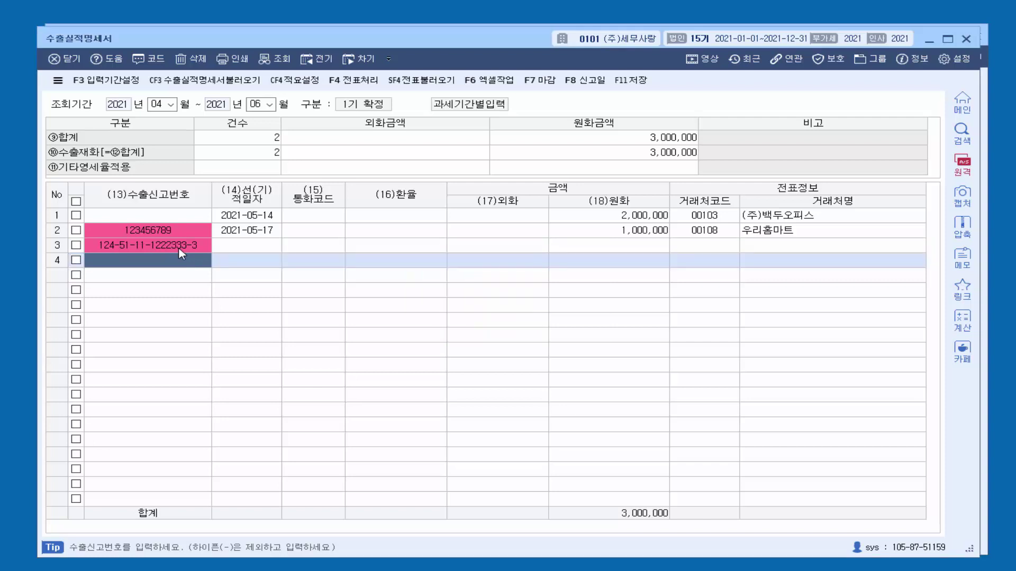
pyautogui.click(242, 247)
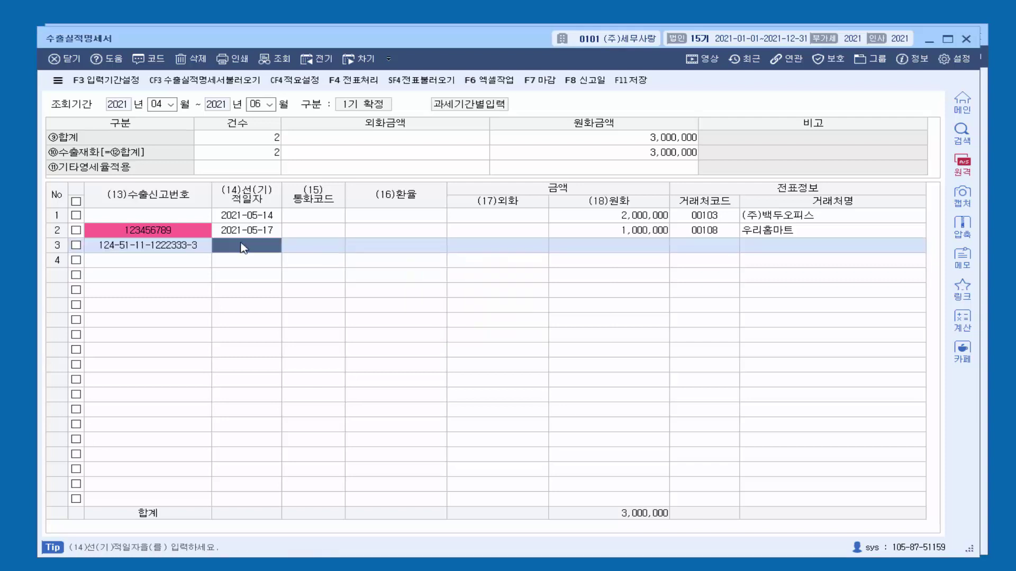
pyautogui.write('20210517')
pyautogui.press('Return')
pyautogui.press('F2')
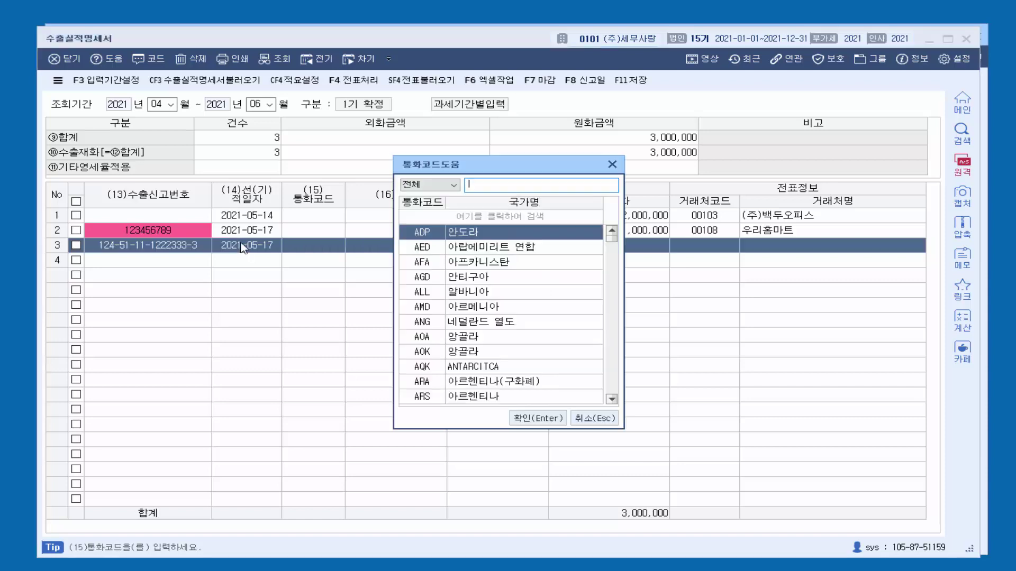
pyautogui.write('나')
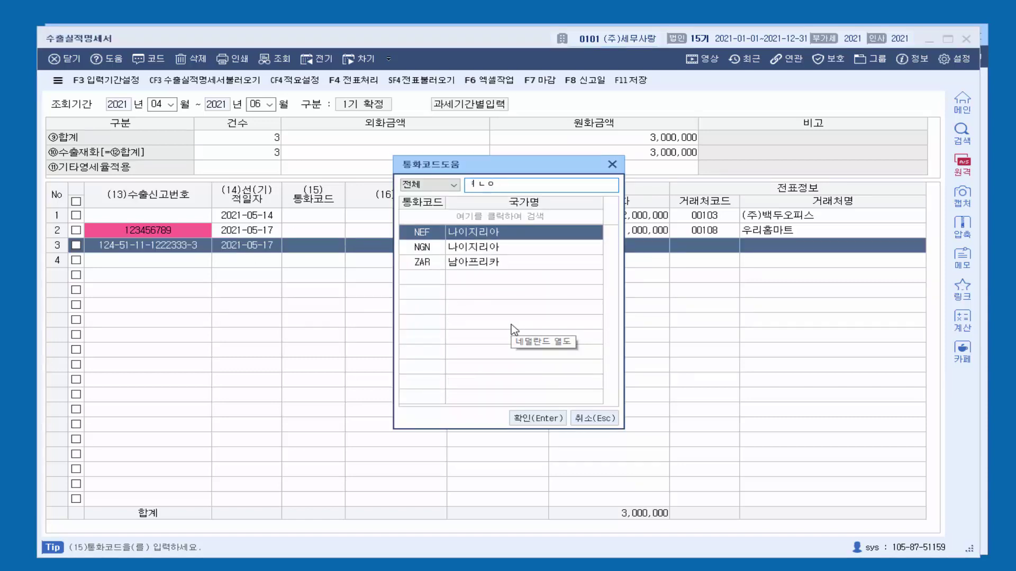
pyautogui.press('BackSpace')
pyautogui.press('BackSpace')
pyautogui.press('BackSpace')
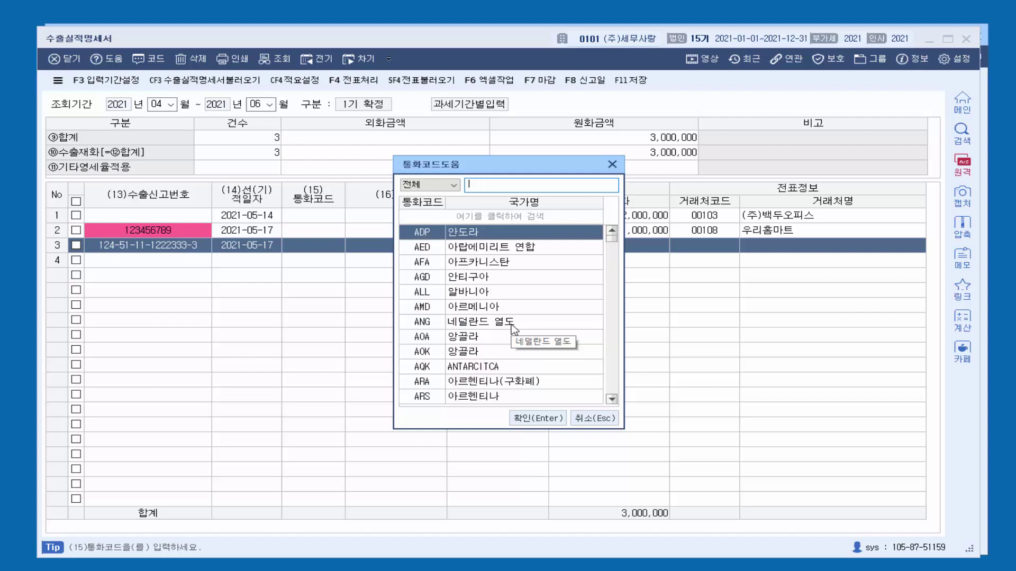
pyautogui.write('usd')
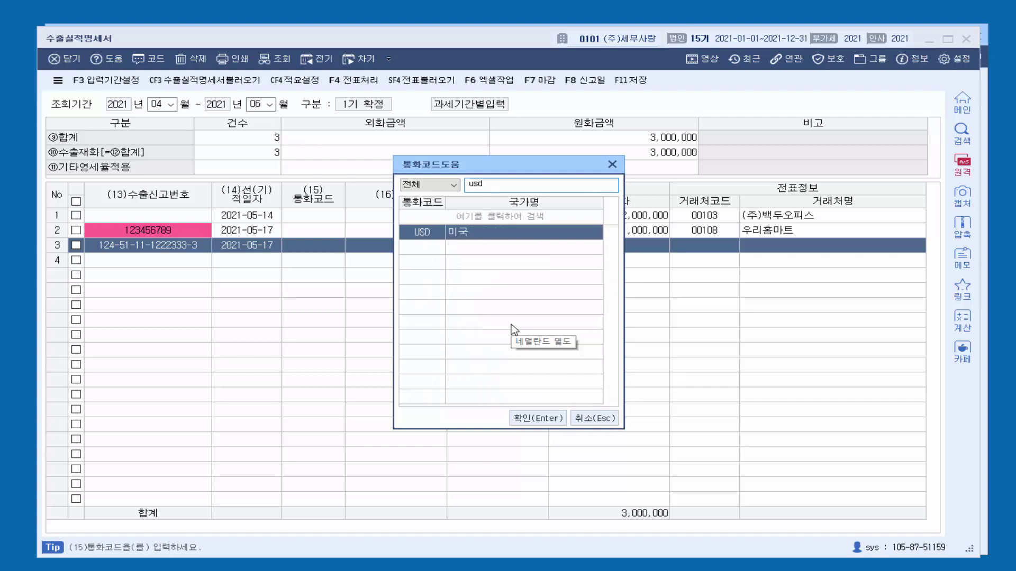
pyautogui.press('Return')
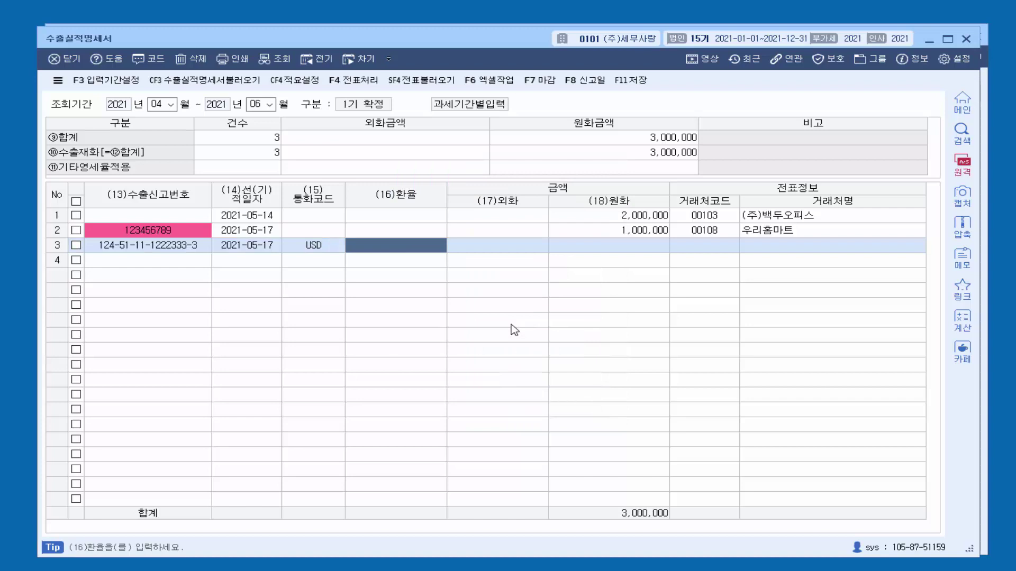
# Step: Set line 3 to rate 1,200, 10,000.00 USD (12,000,000 won), customer 가구파는사람들
pyautogui.write('1,')
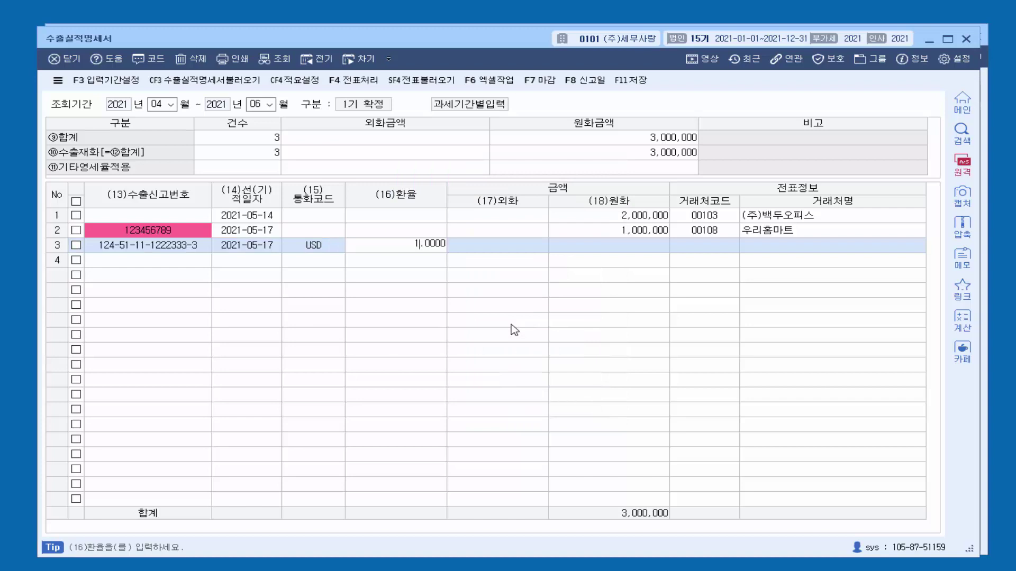
pyautogui.write('000')
pyautogui.press('BackSpace')
pyautogui.press('BackSpace')
pyautogui.press('BackSpace')
pyautogui.press('BackSpace')
pyautogui.write('1200')
pyautogui.press('Return')
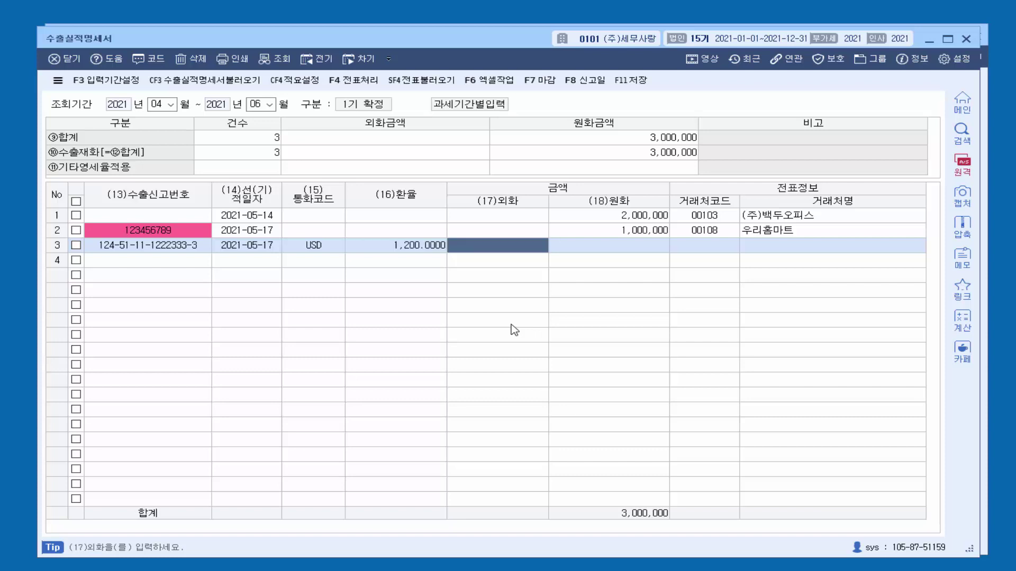
pyautogui.write('100000.00')
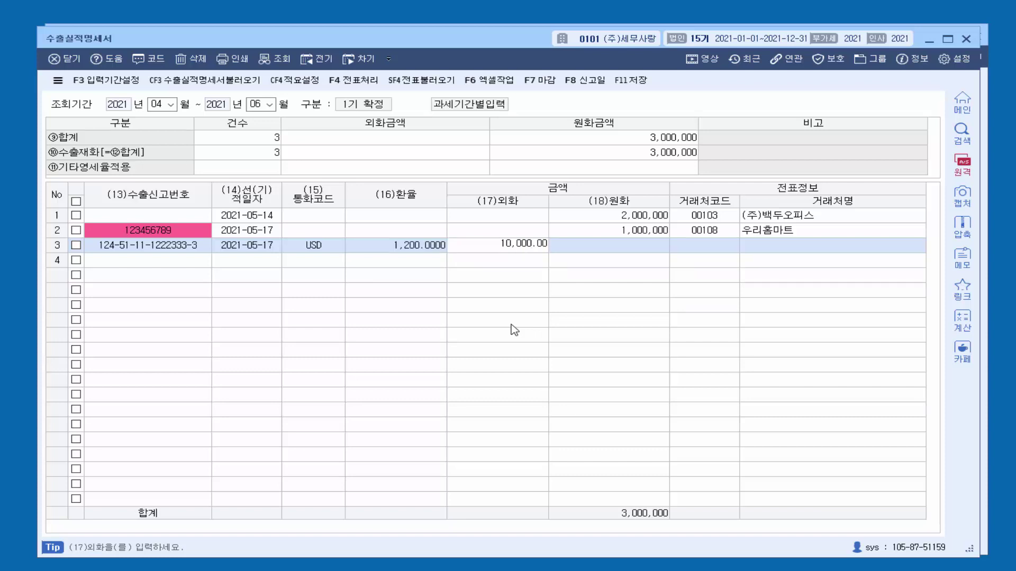
pyautogui.press('Return')
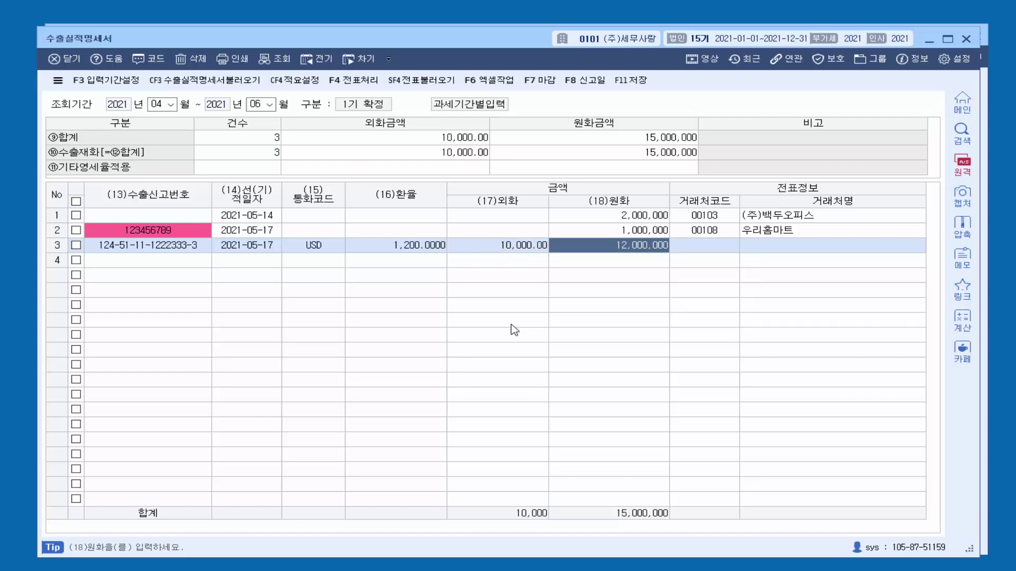
pyautogui.press('Return')
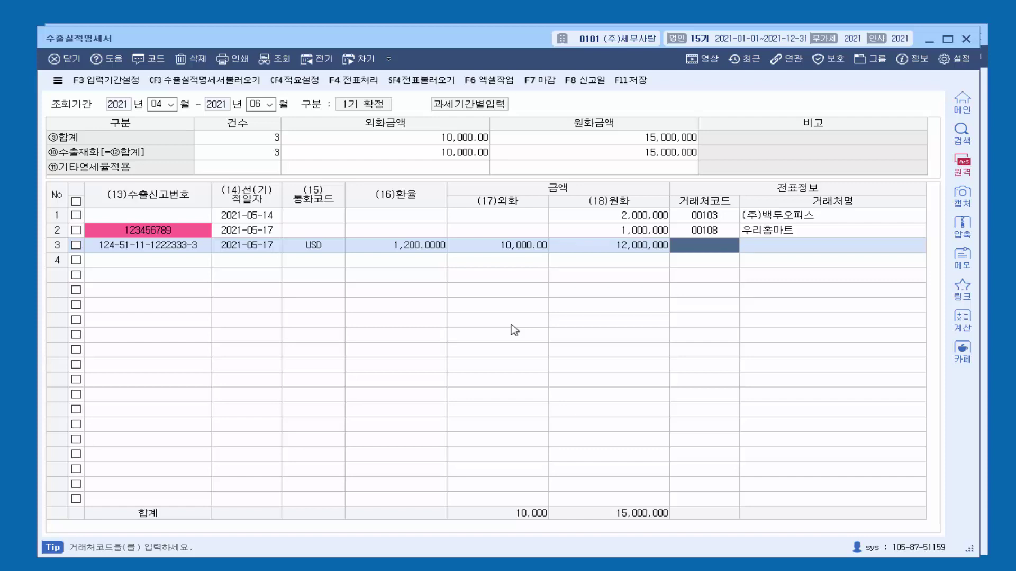
pyautogui.press('F2')
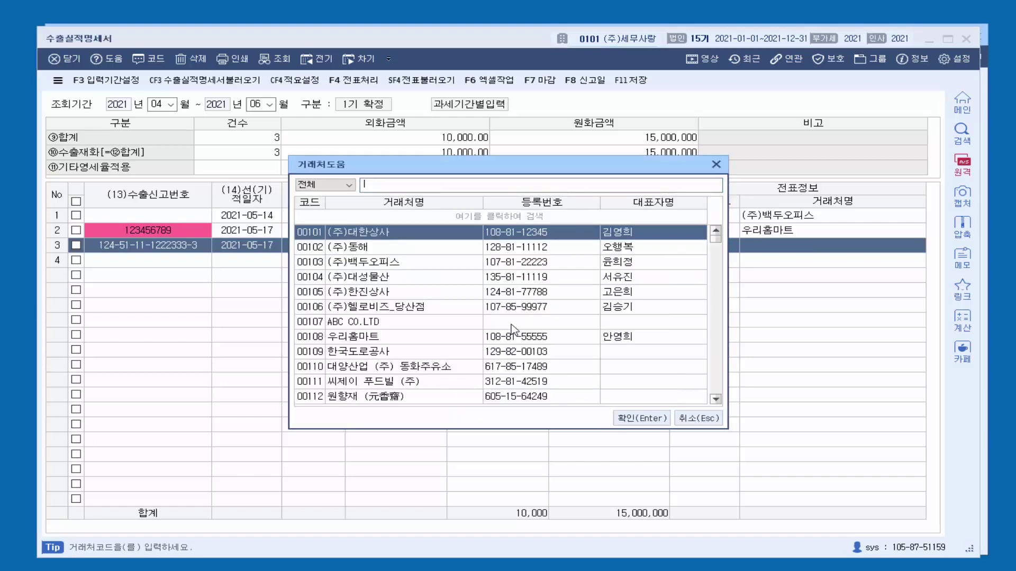
pyautogui.scroll(-3, 476, 349)
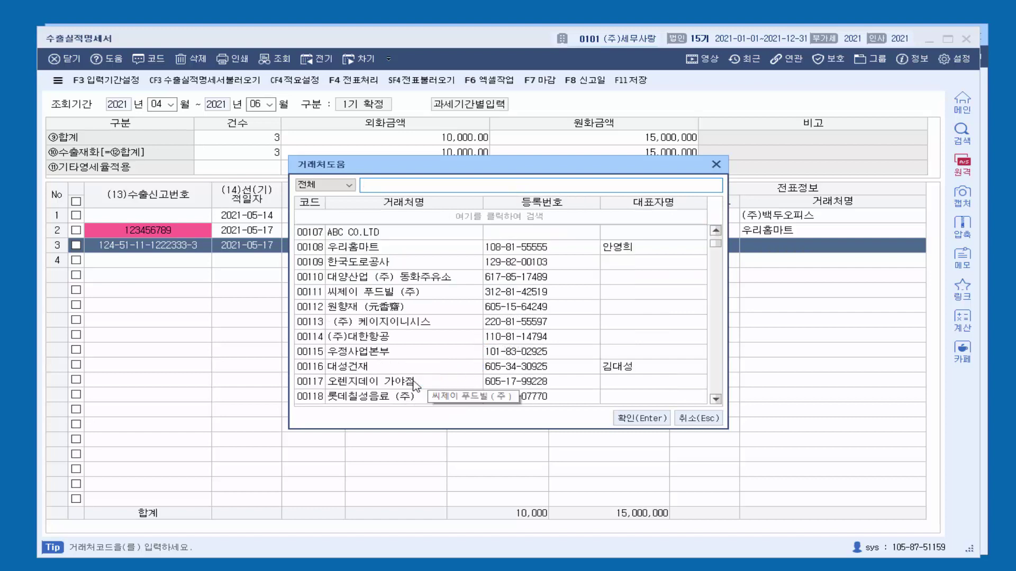
pyautogui.doubleClick(358, 369)
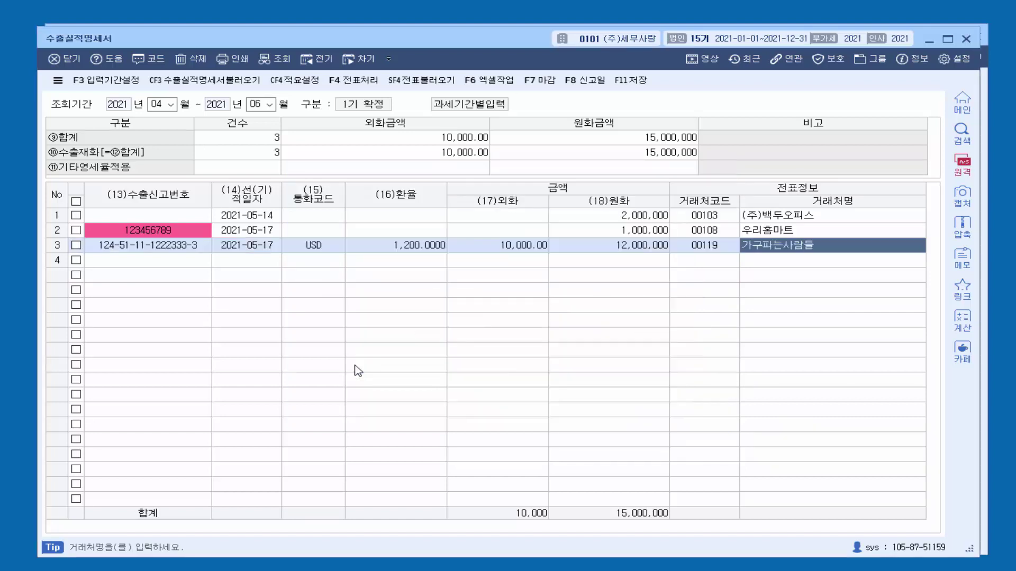
pyautogui.press('Return')
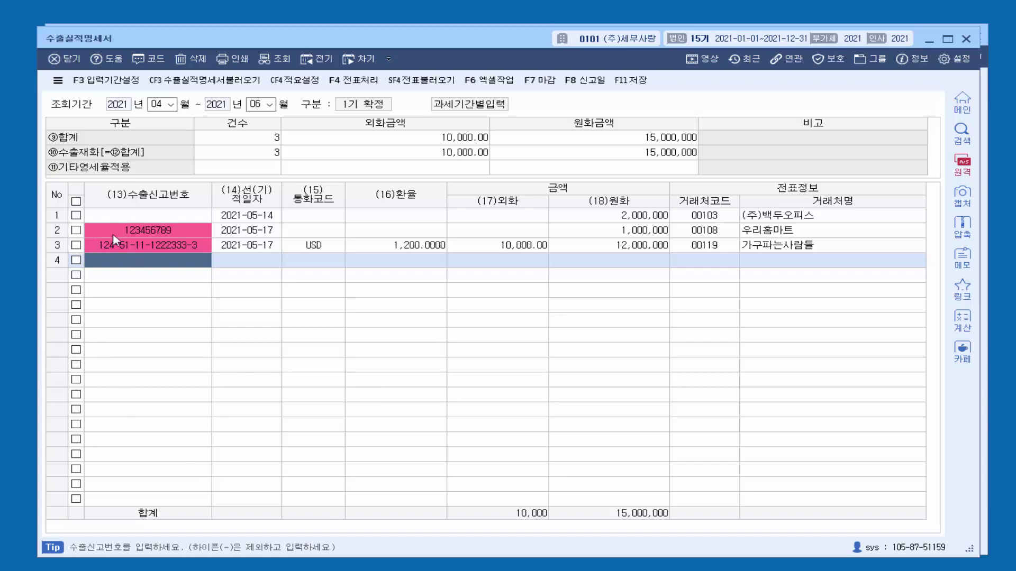
pyautogui.click(247, 246)
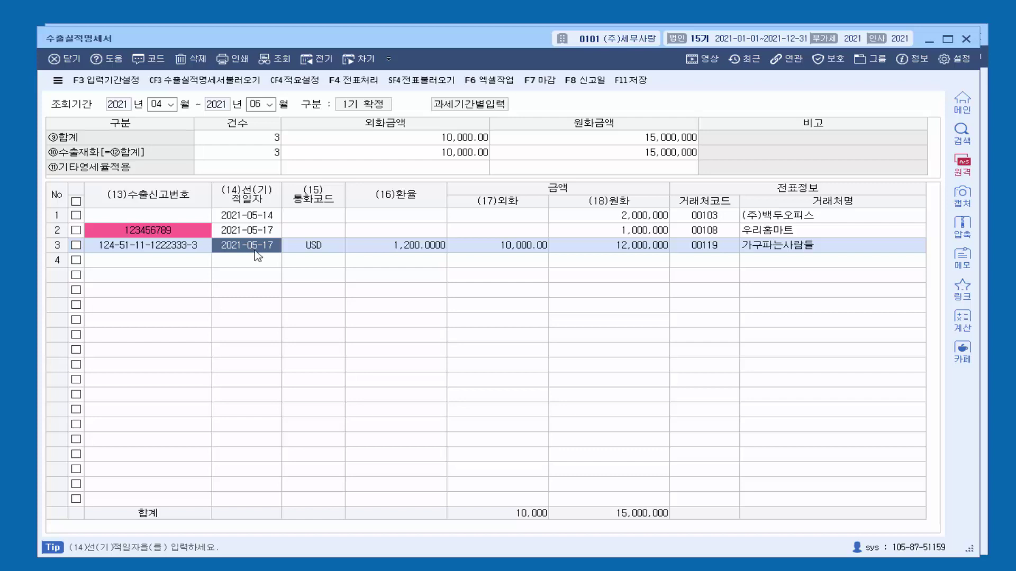
pyautogui.click(308, 247)
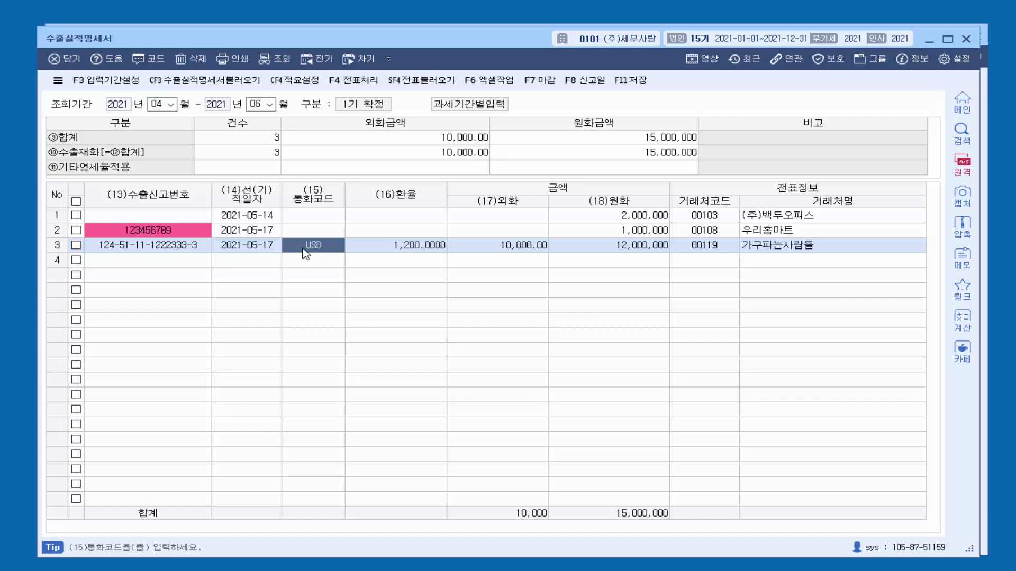
pyautogui.click(407, 246)
pyautogui.click(476, 250)
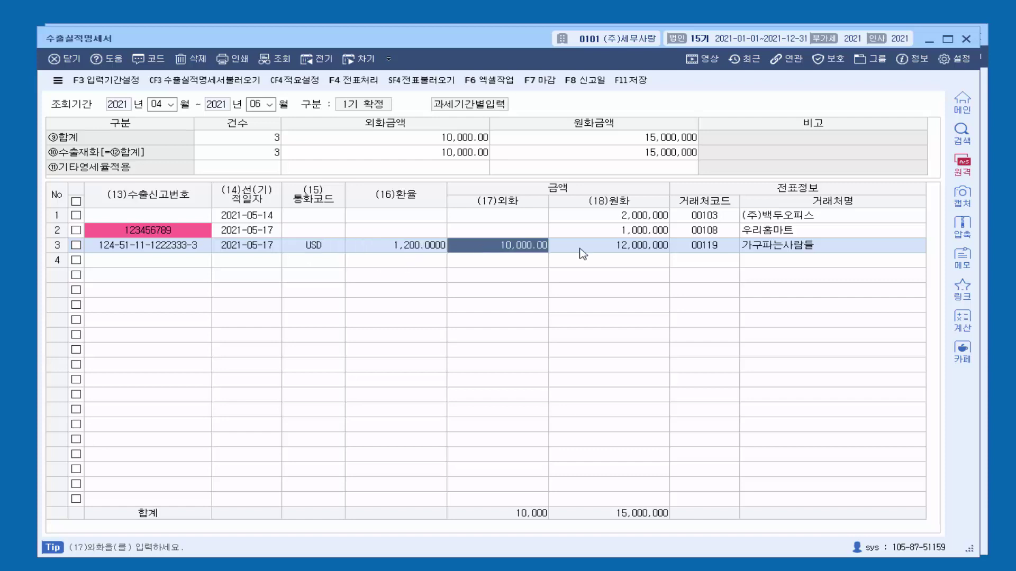
pyautogui.click(704, 253)
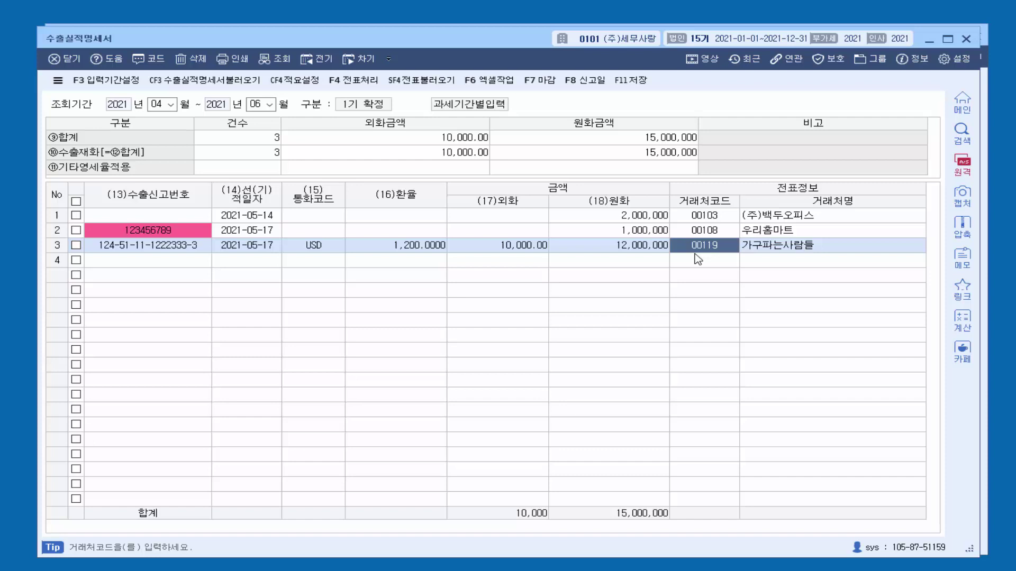
pyautogui.click(629, 245)
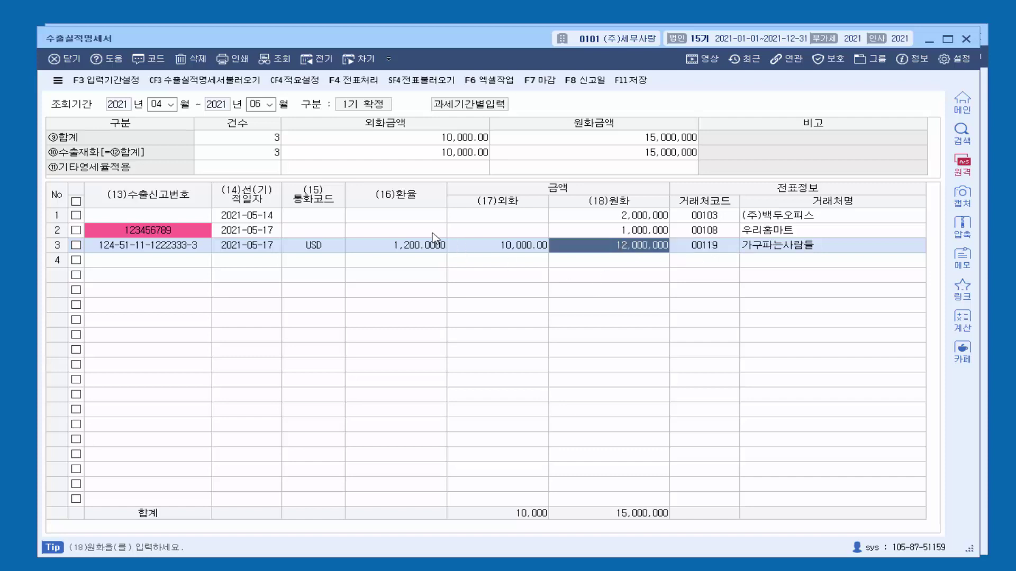
pyautogui.click(468, 252)
pyautogui.click(412, 252)
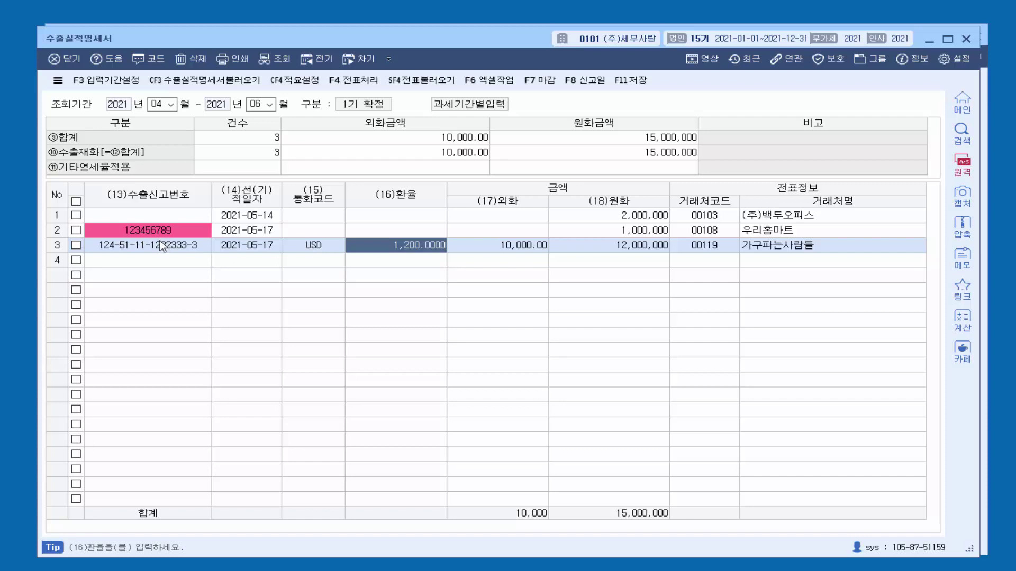
# Step: Transfer row 3's 12,000,000 won USD export line to 매입매출전표 as a 2021-05-17 수출 voucher
pyautogui.click(159, 244)
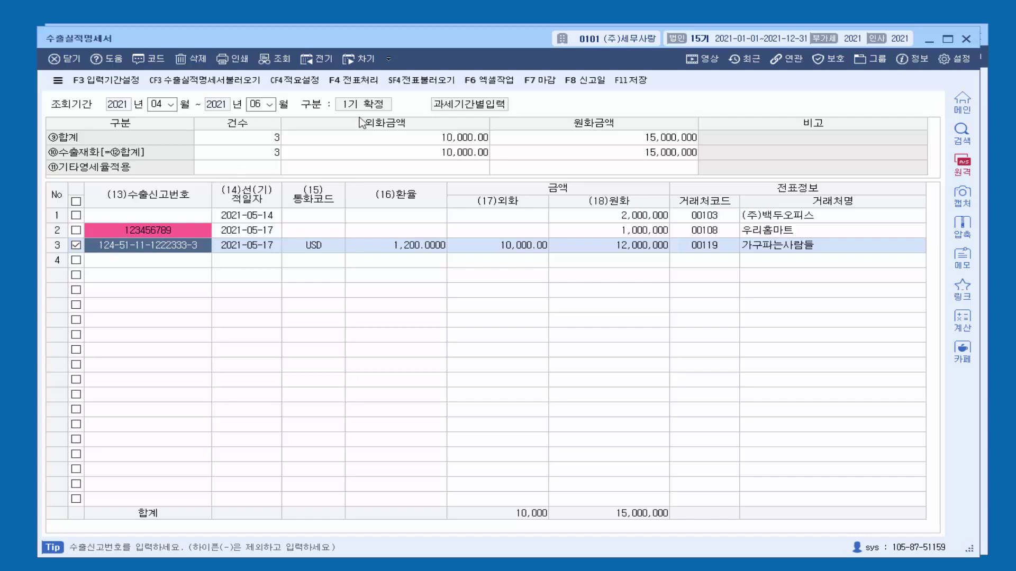
pyautogui.click(372, 86)
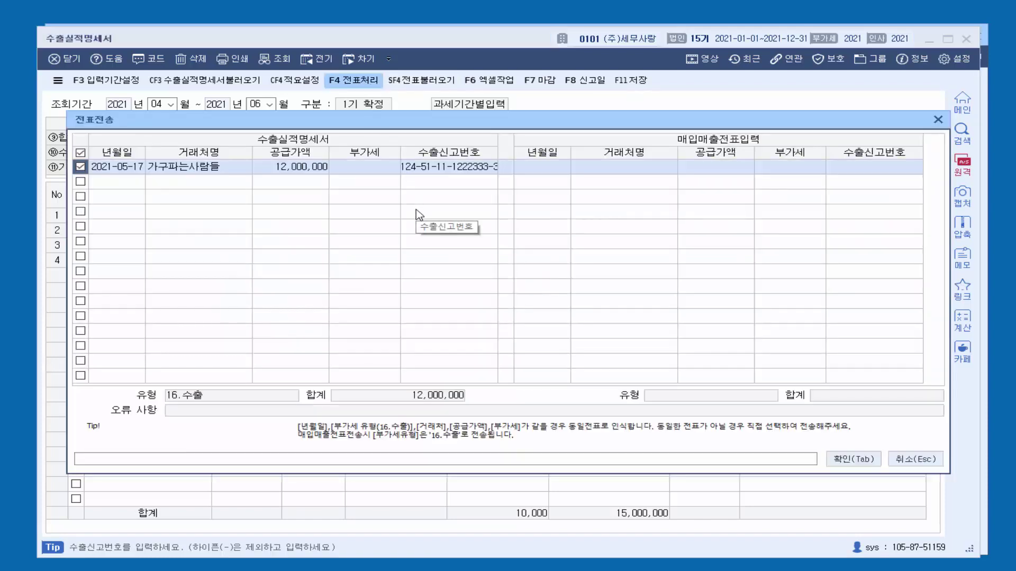
pyautogui.click(845, 460)
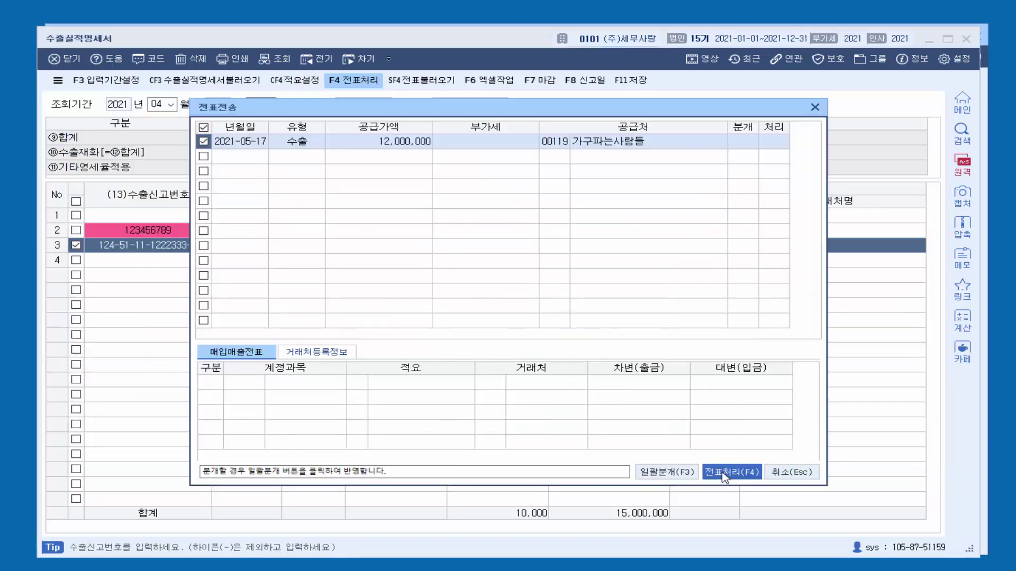
pyautogui.click(724, 474)
pyautogui.click(552, 333)
pyautogui.click(548, 325)
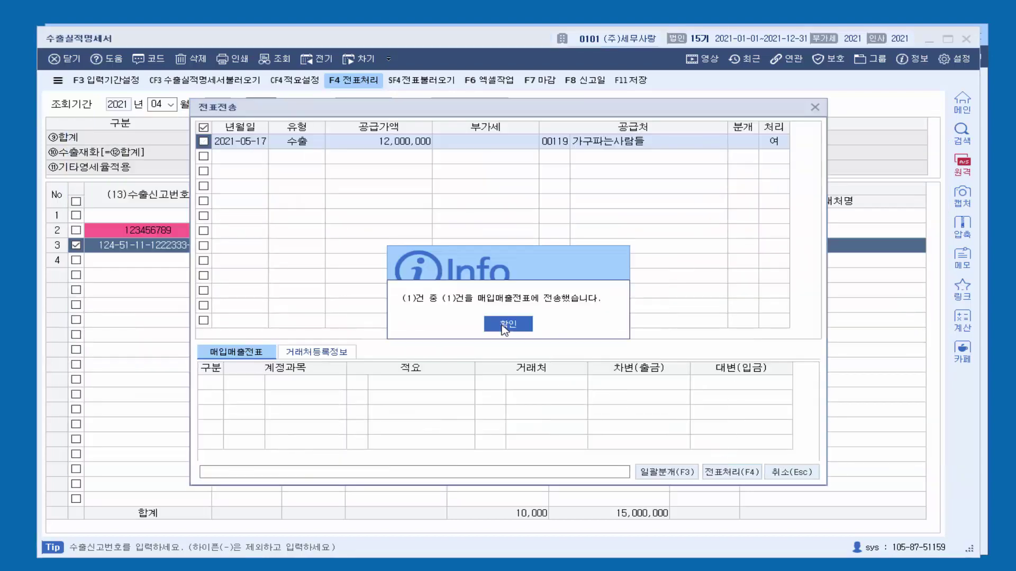
pyautogui.click(507, 324)
pyautogui.click(815, 108)
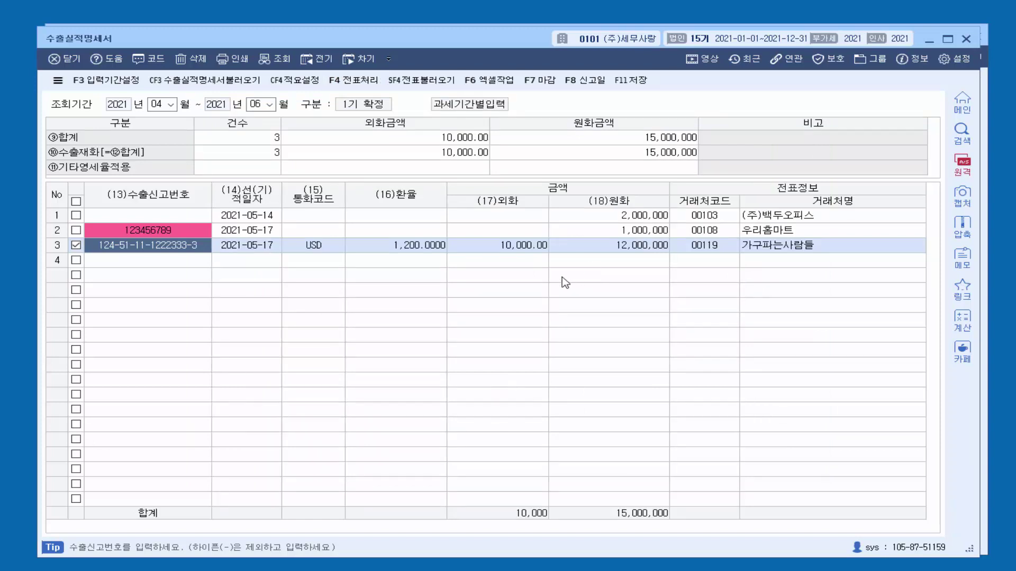
# Step: Save current entries and log in to Hometax with the ID, password and agent number to fetch declarations
pyautogui.click(197, 89)
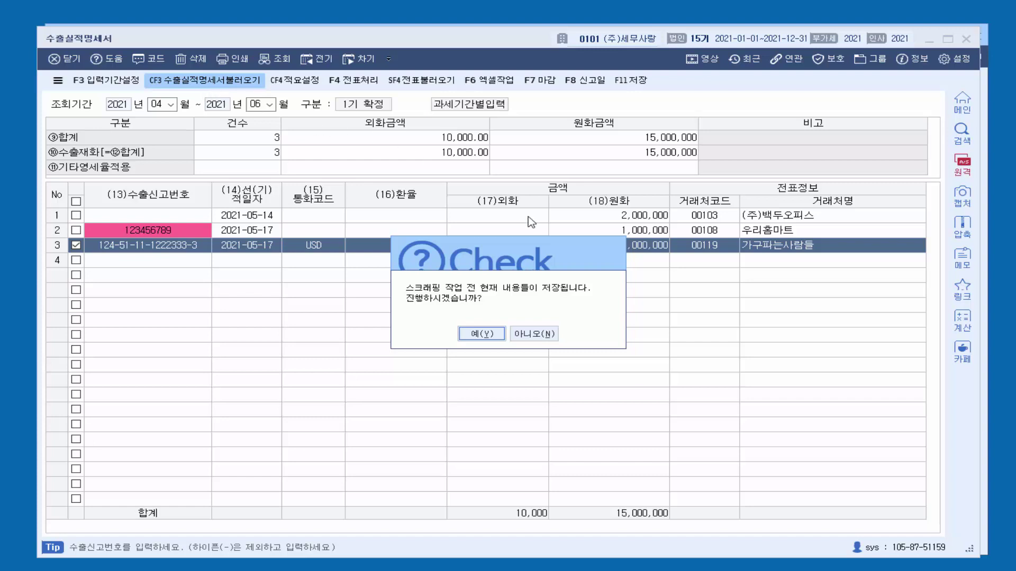
pyautogui.click(490, 337)
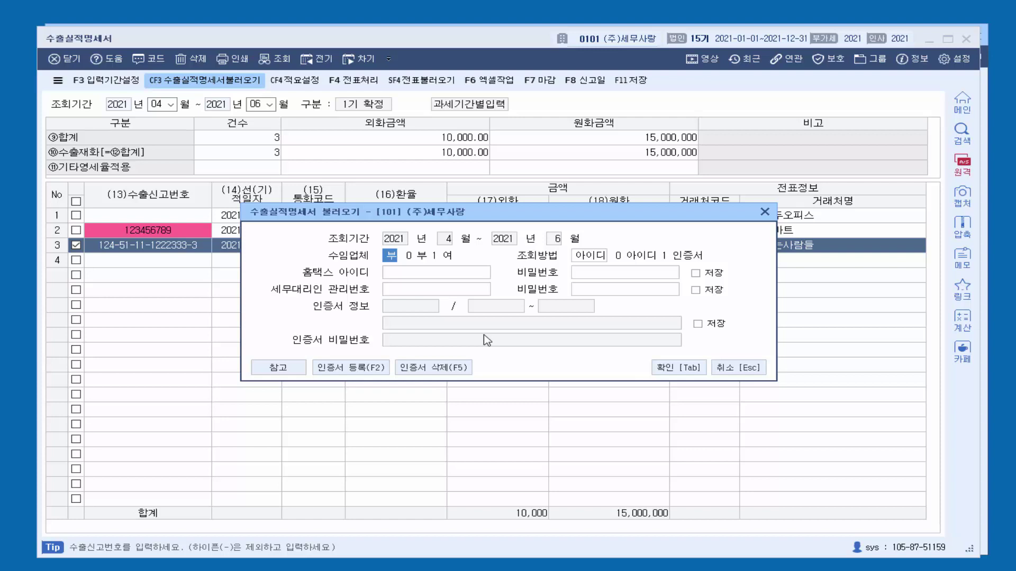
pyautogui.click(457, 276)
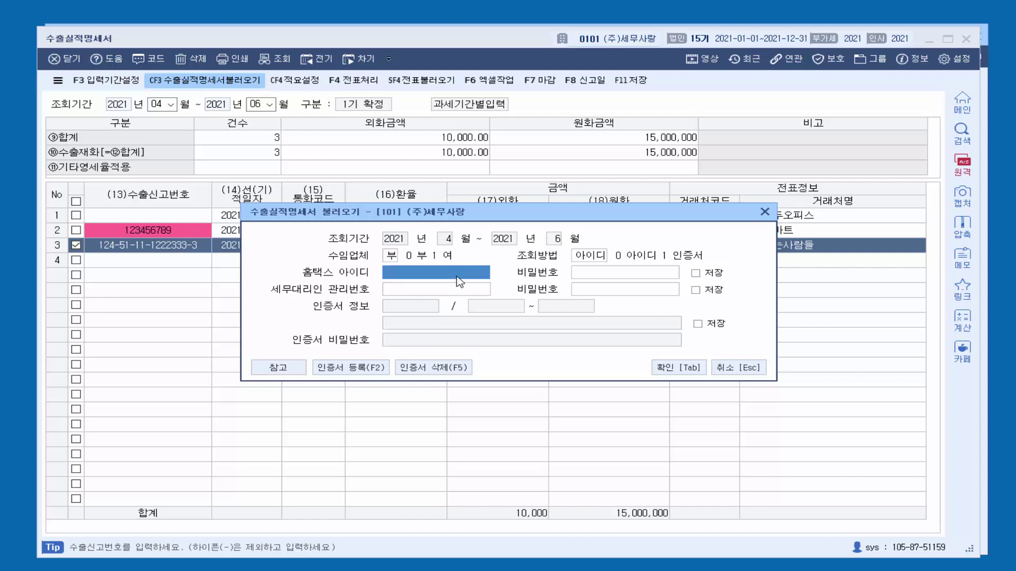
pyautogui.click(635, 273)
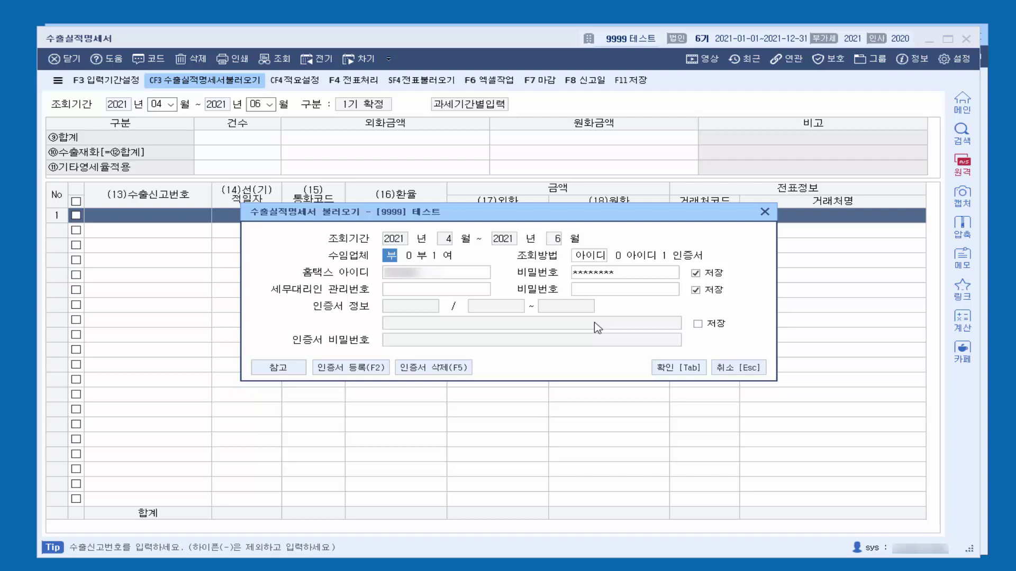
pyautogui.click(449, 274)
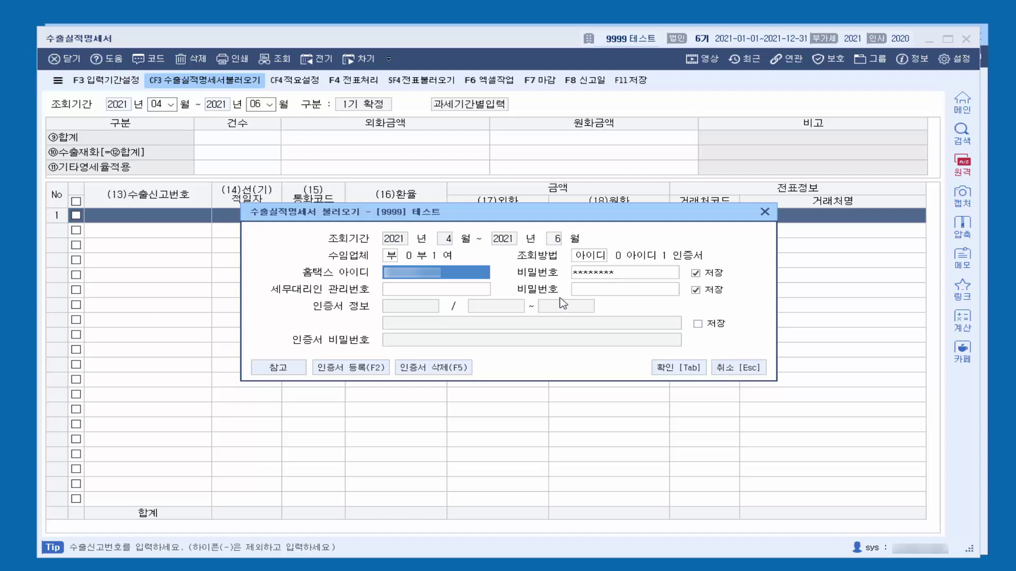
pyautogui.click(442, 296)
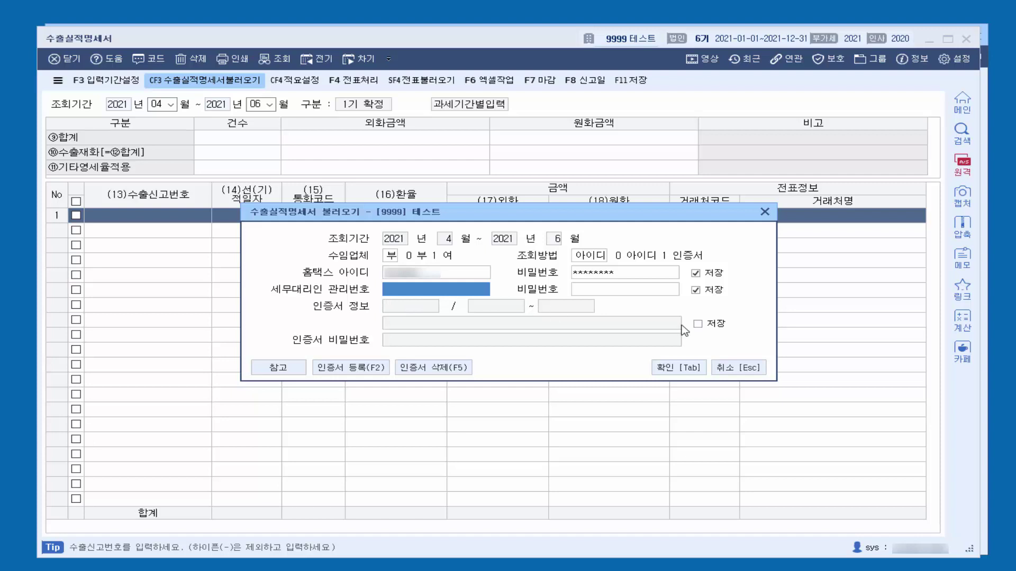
pyautogui.click(689, 369)
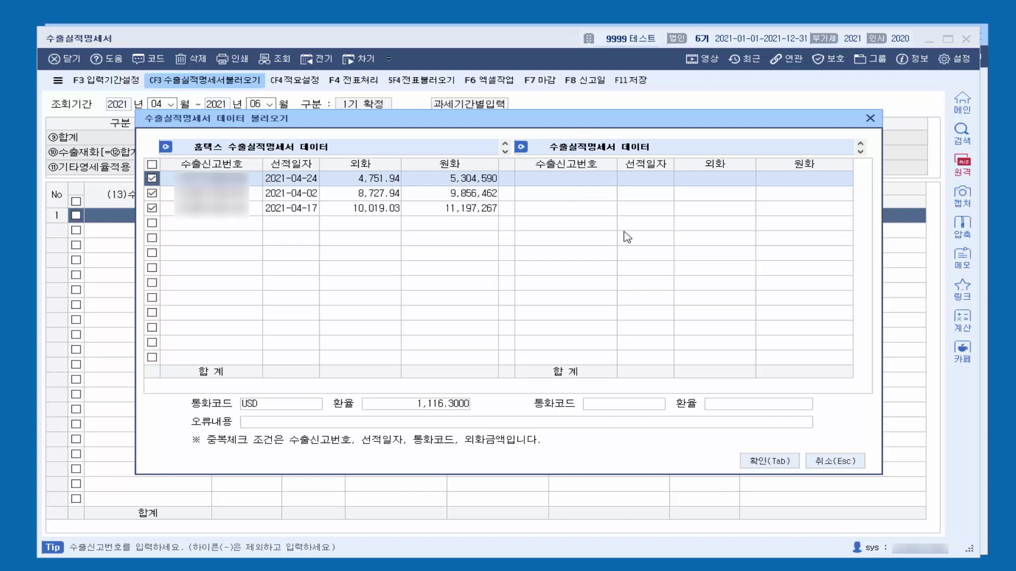
# Step: Import the three Hometax lines (26,358,319 won) and mark the 2021-04-24 line for voucher transfer
pyautogui.click(748, 460)
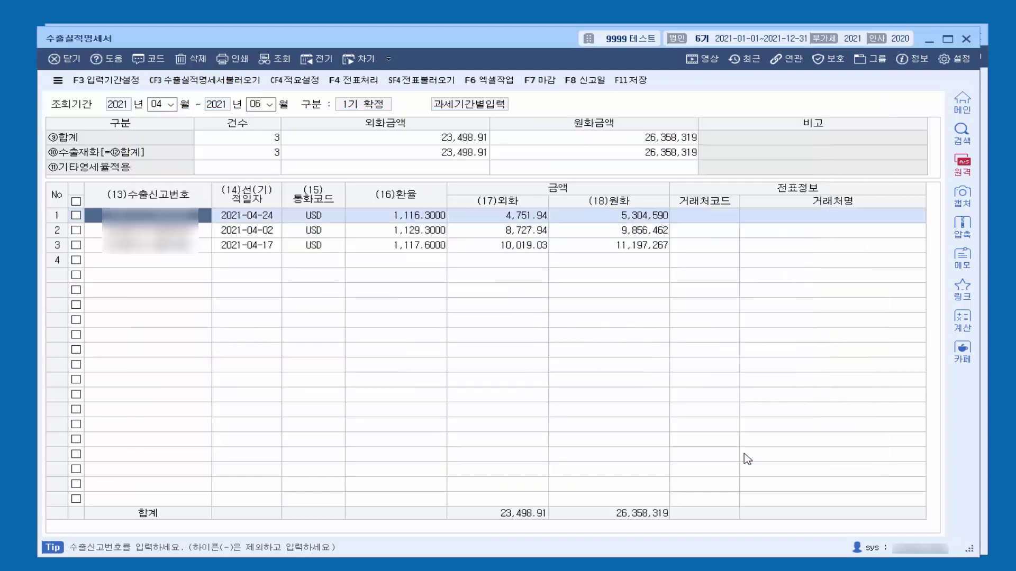
pyautogui.click(713, 219)
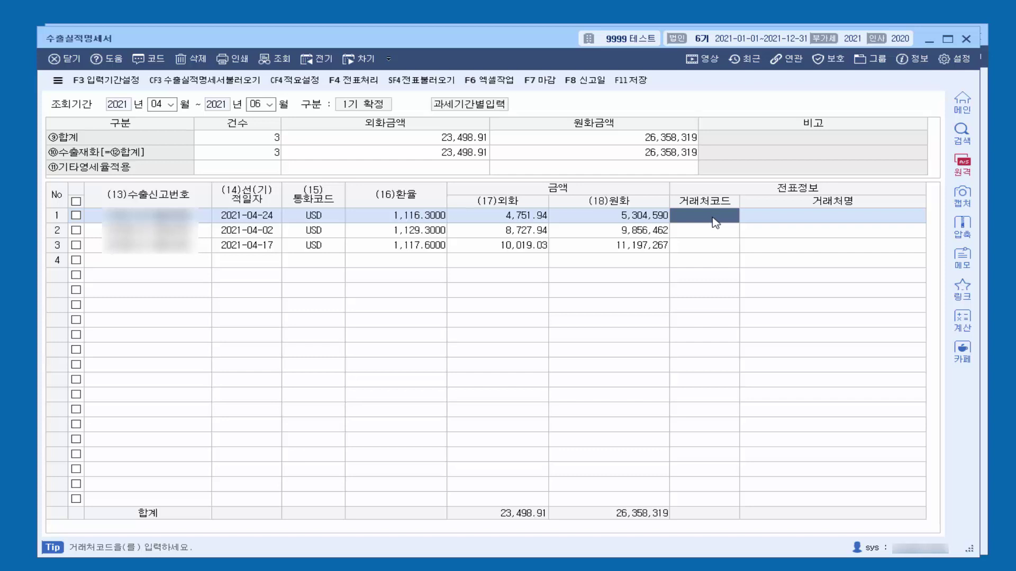
pyautogui.press('F2')
pyautogui.press('Escape')
pyautogui.click(76, 216)
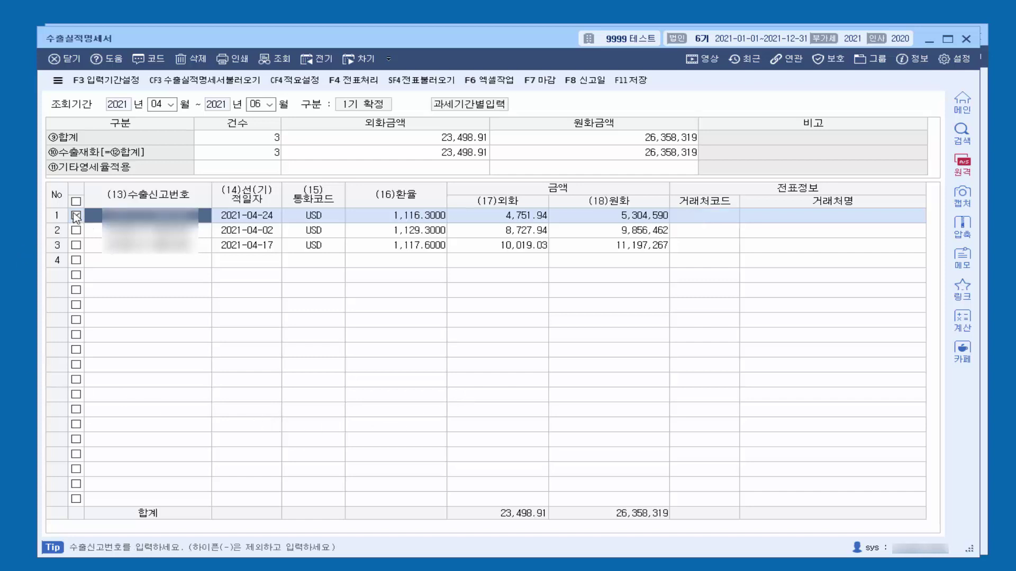
pyautogui.click(353, 81)
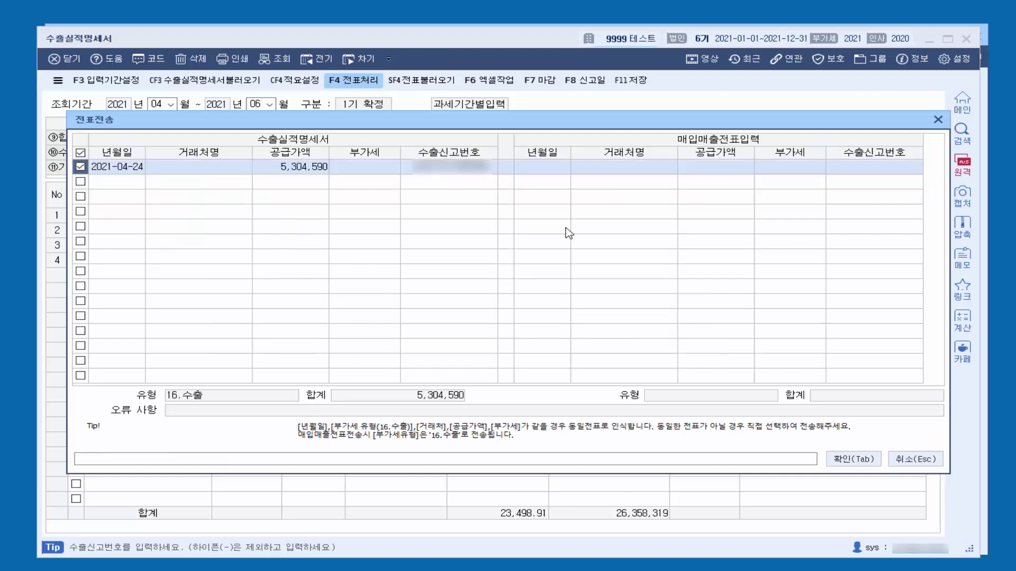
# Step: Close 전표전송 without sending, then set row 1's 거래처코드 to 00101 뉴젠
pyautogui.click(938, 120)
pyautogui.click(729, 221)
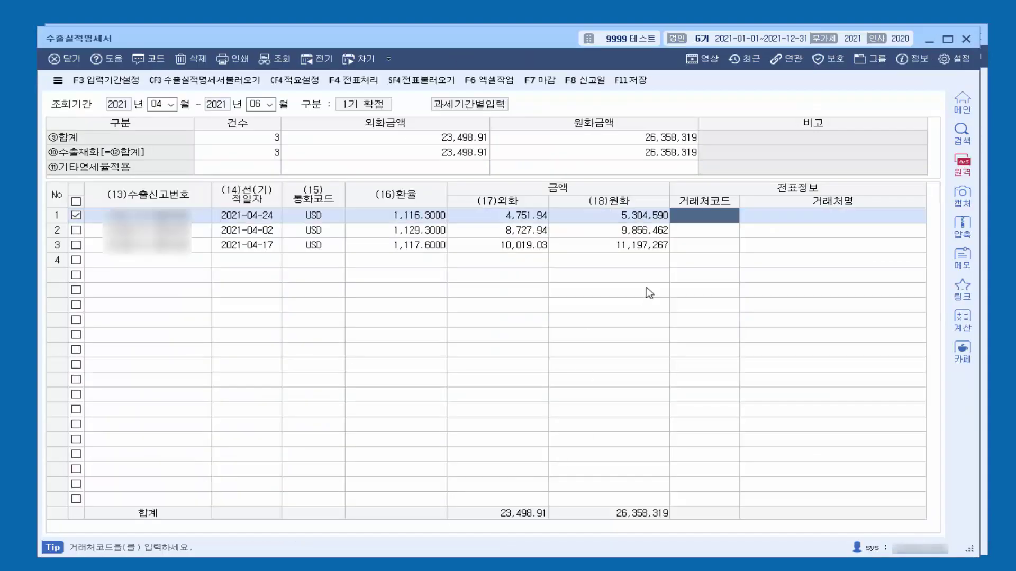
pyautogui.press('F2')
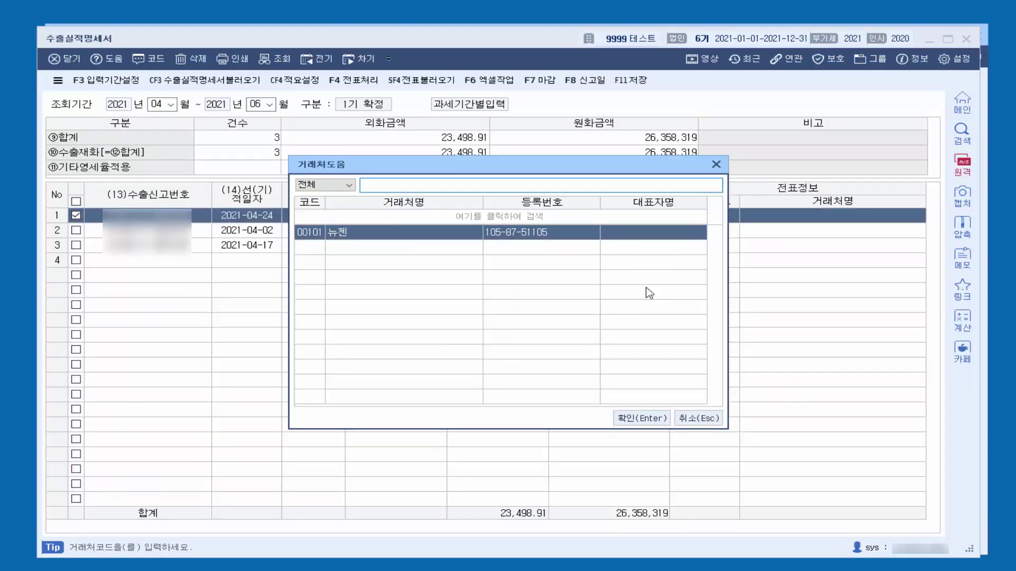
pyautogui.press('Return')
pyautogui.press('Return')
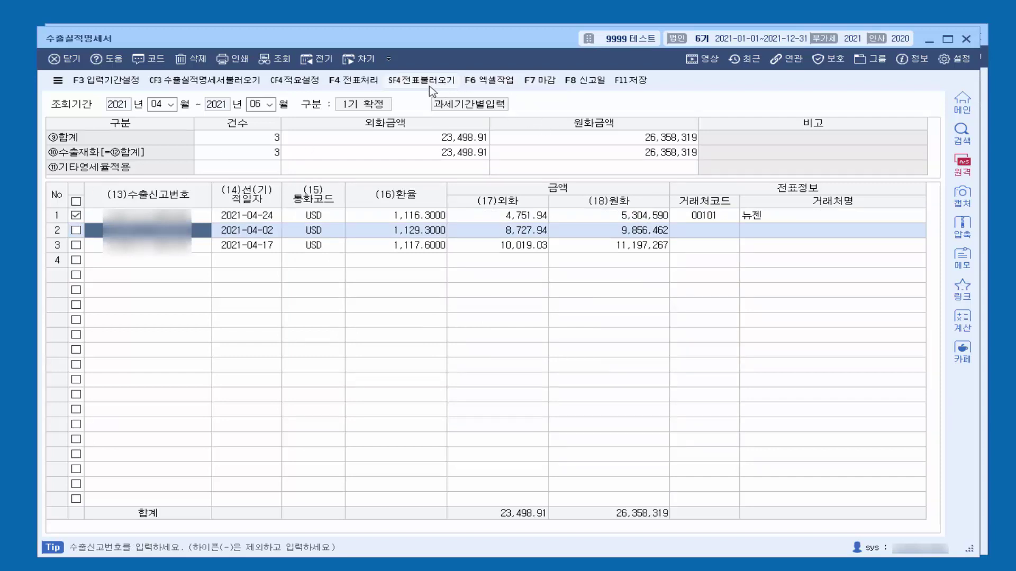
# Step: Post the 2021-04-24 뉴젠 export line (5,304,590) as a sales voucher, answering 예 to the prompts
pyautogui.press('F4')
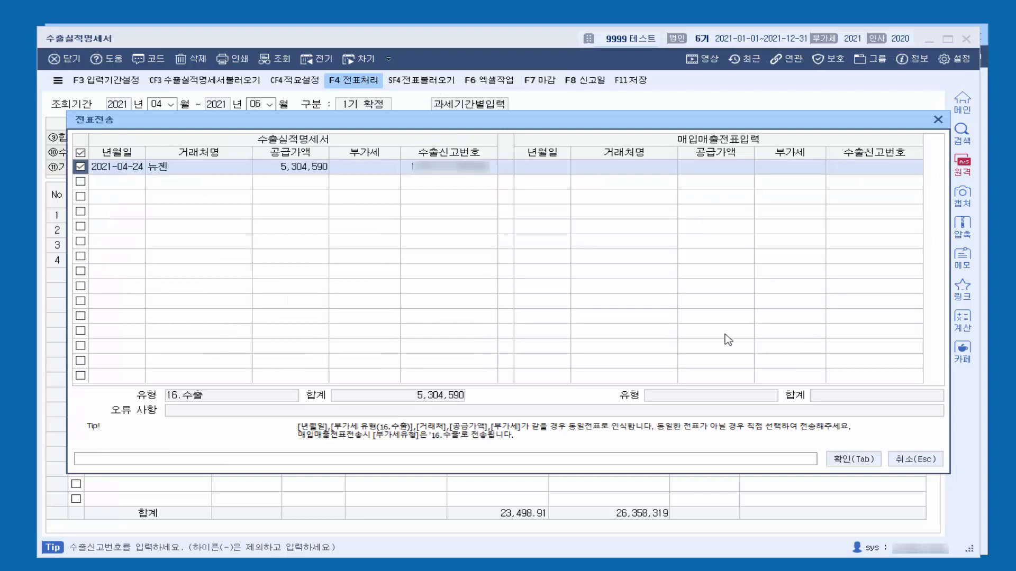
pyautogui.click(842, 468)
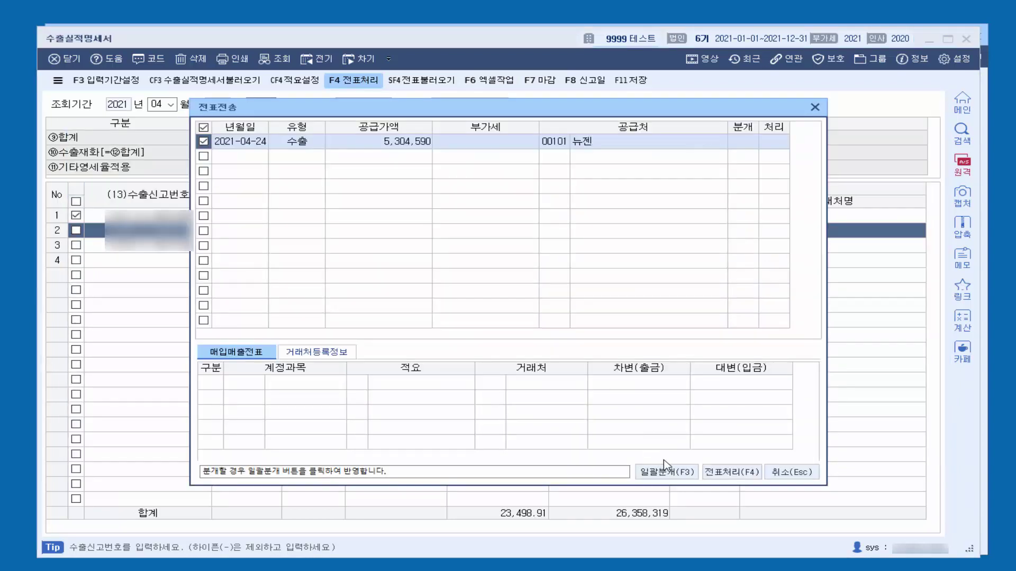
pyautogui.click(719, 474)
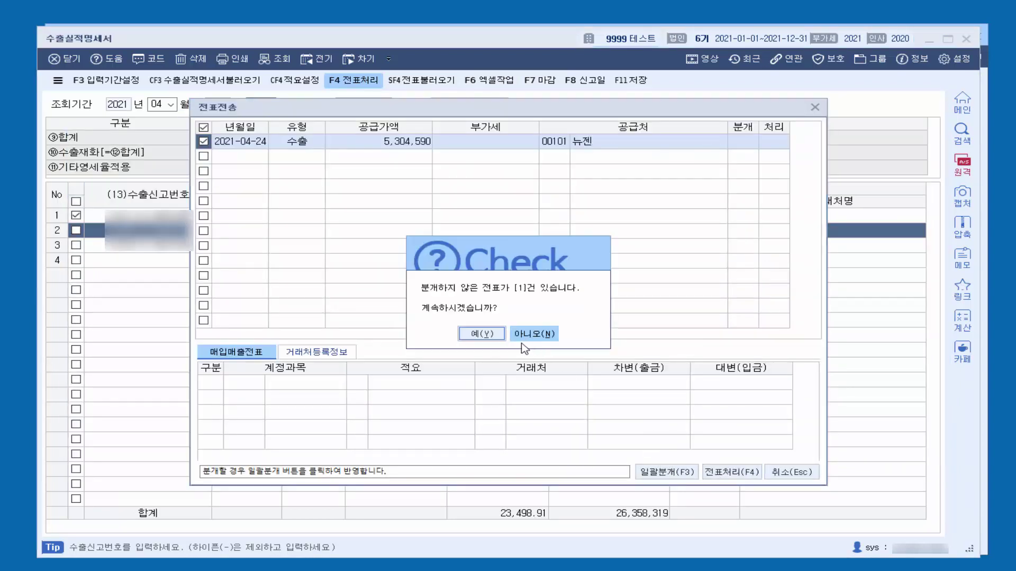
pyautogui.click(529, 337)
pyautogui.click(481, 324)
pyautogui.click(502, 324)
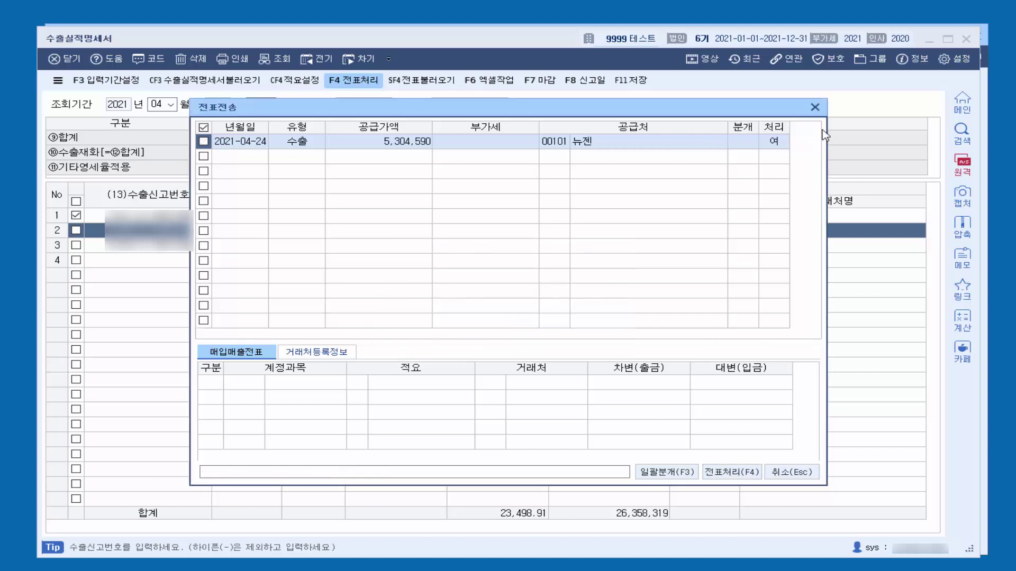
# Step: Reopen 전표전송 with the first export line selected to verify the voucher was posted
pyautogui.click(814, 108)
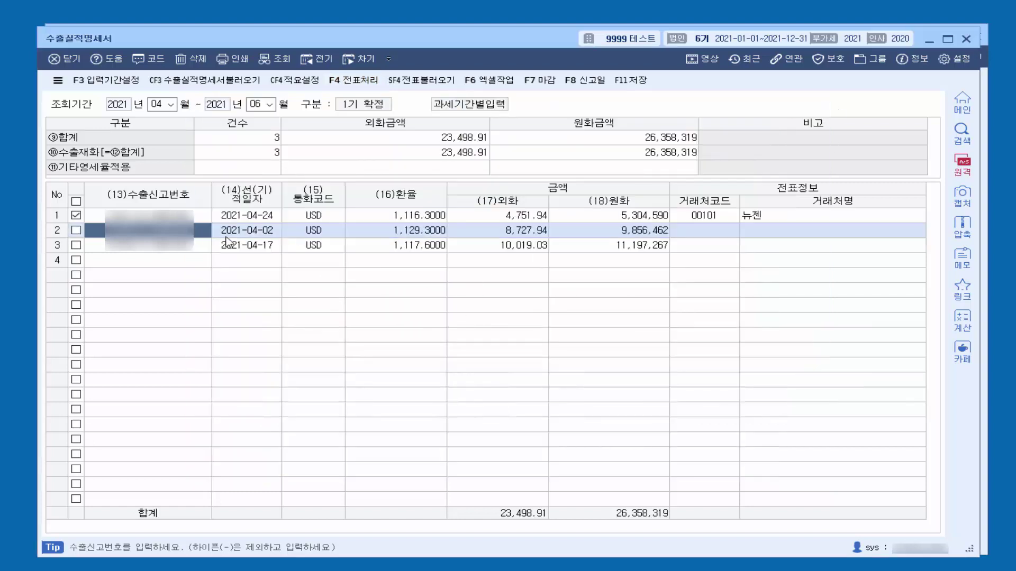
pyautogui.click(204, 218)
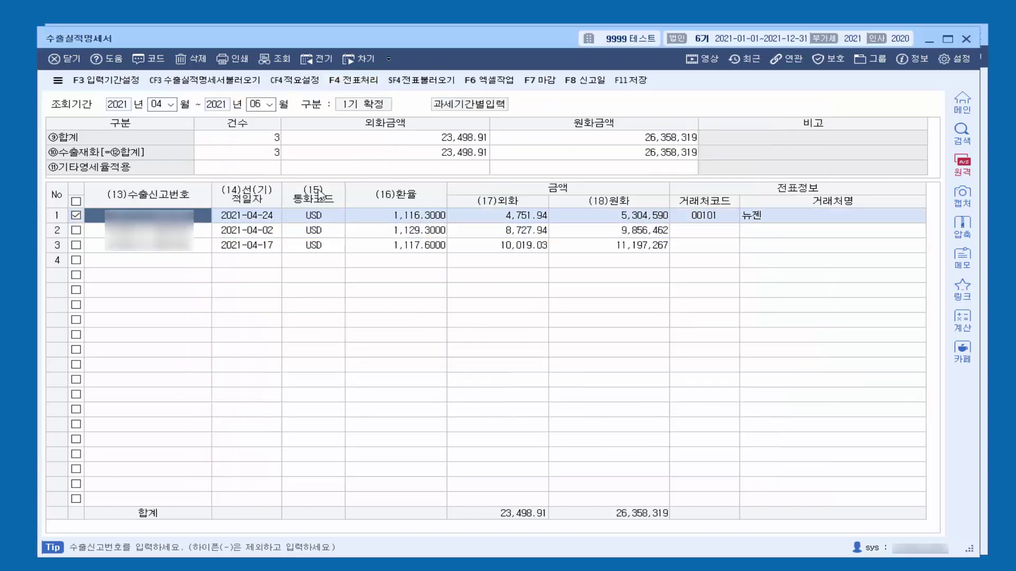
pyautogui.click(354, 81)
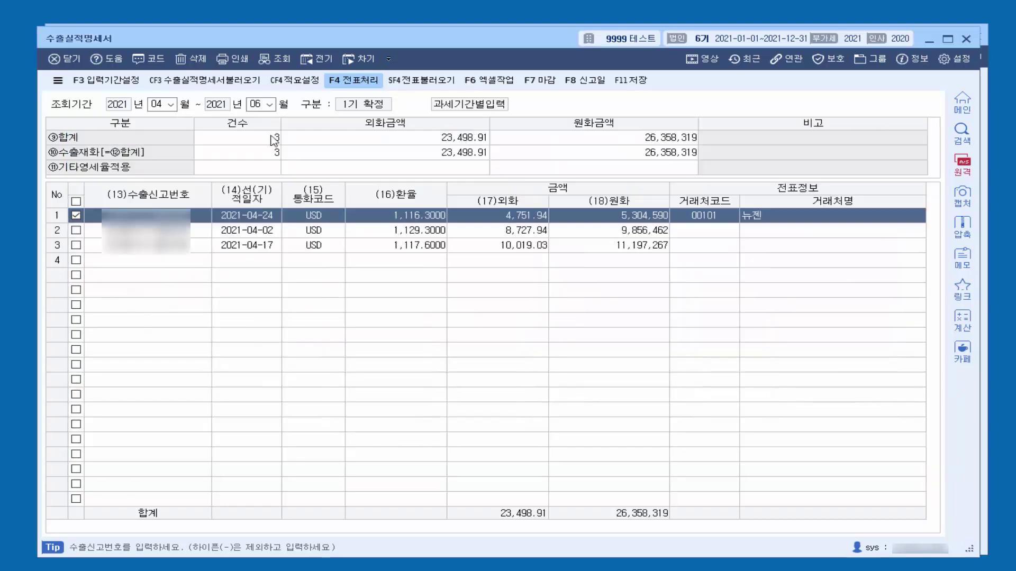
# Step: Batch-journalize the ticked 2021-04-17 export line (11,197,267) as 2.외상 via 일괄분개
pyautogui.click(938, 120)
pyautogui.click(75, 245)
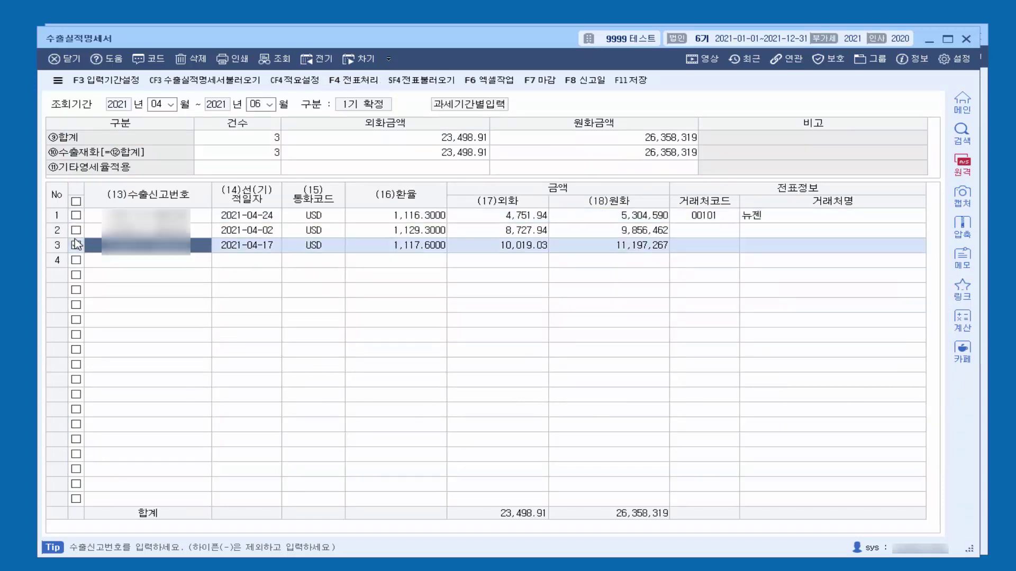
pyautogui.click(353, 80)
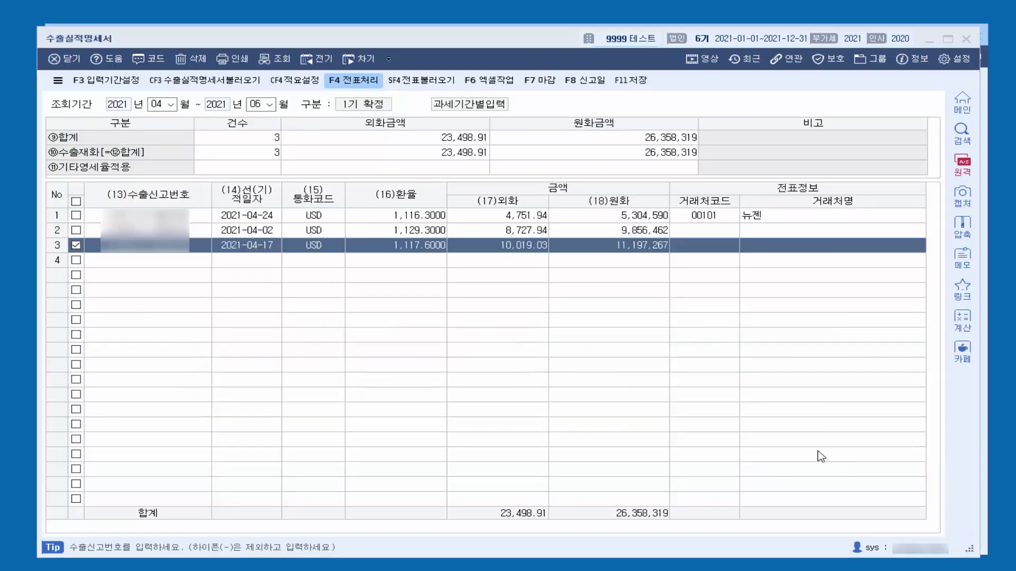
pyautogui.click(842, 458)
pyautogui.click(666, 472)
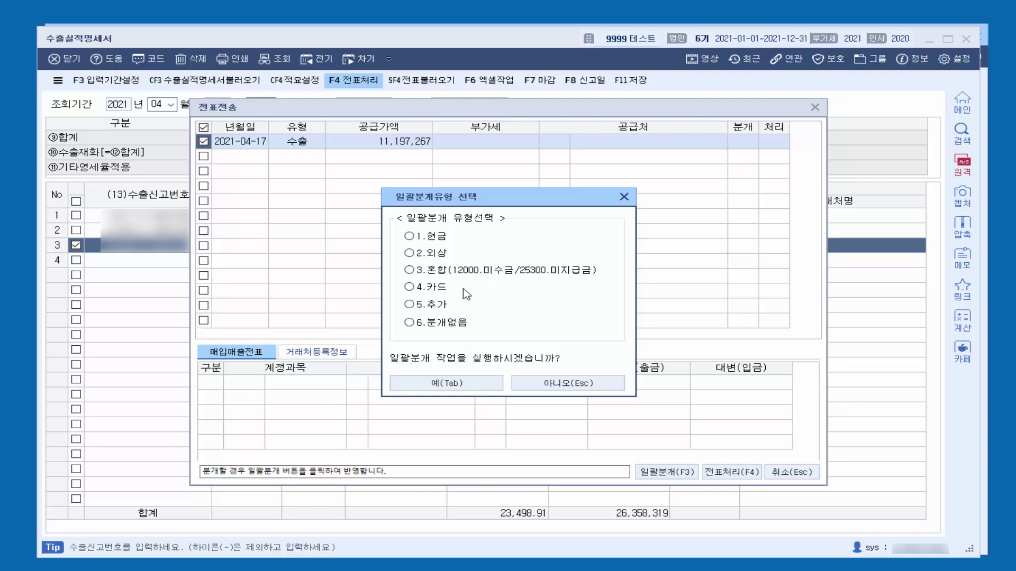
pyautogui.click(416, 253)
pyautogui.click(446, 383)
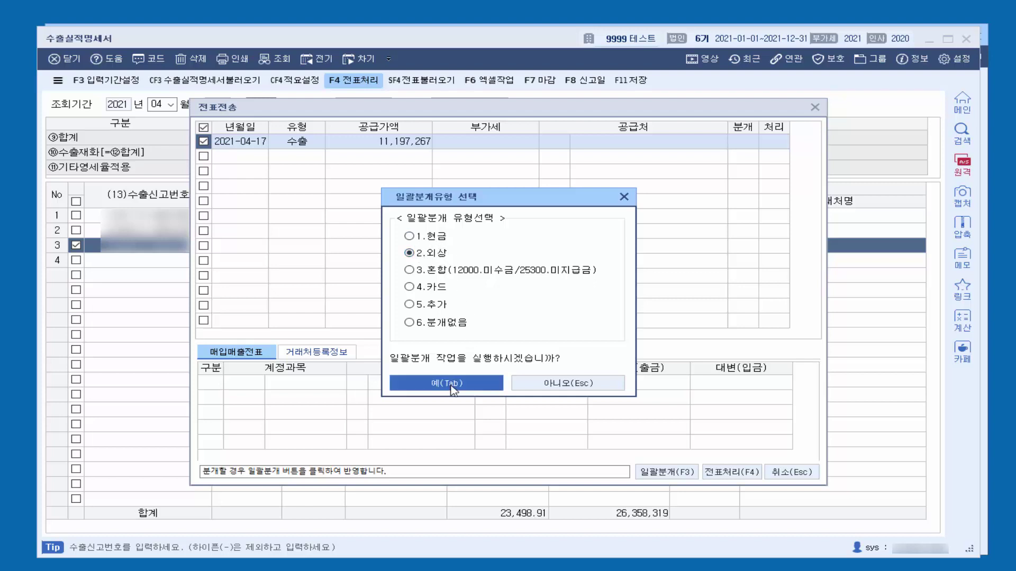
pyautogui.click(510, 324)
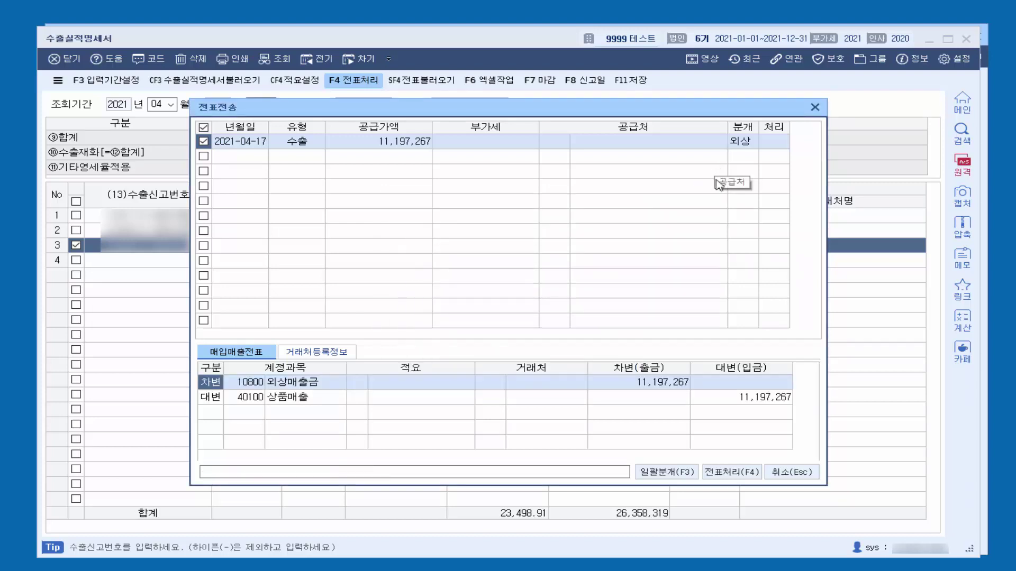
# Step: Post the journalized 2021-04-17 line as a sales voucher and return to 수출실적명세서
pyautogui.click(731, 472)
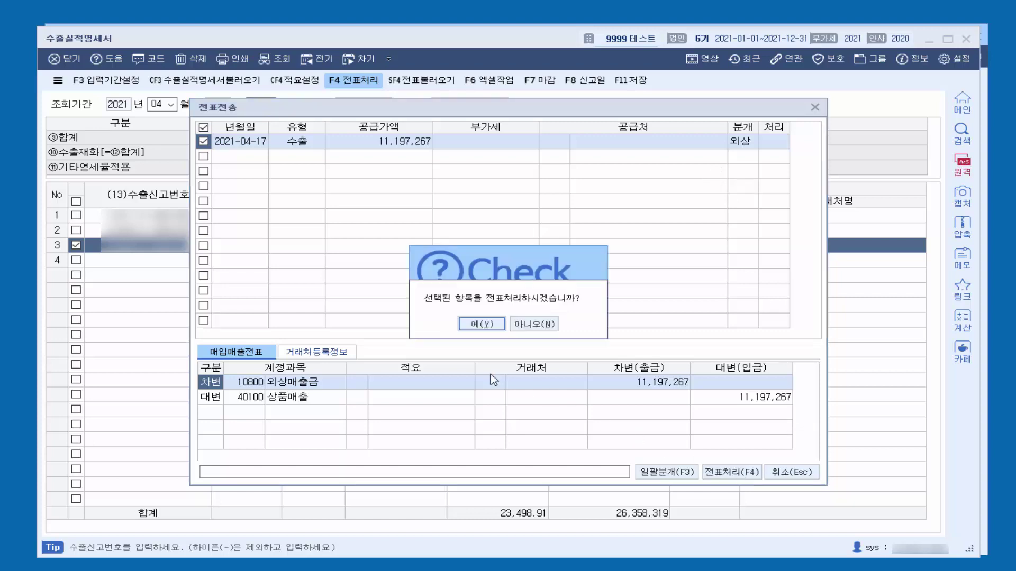
pyautogui.click(482, 324)
pyautogui.click(508, 325)
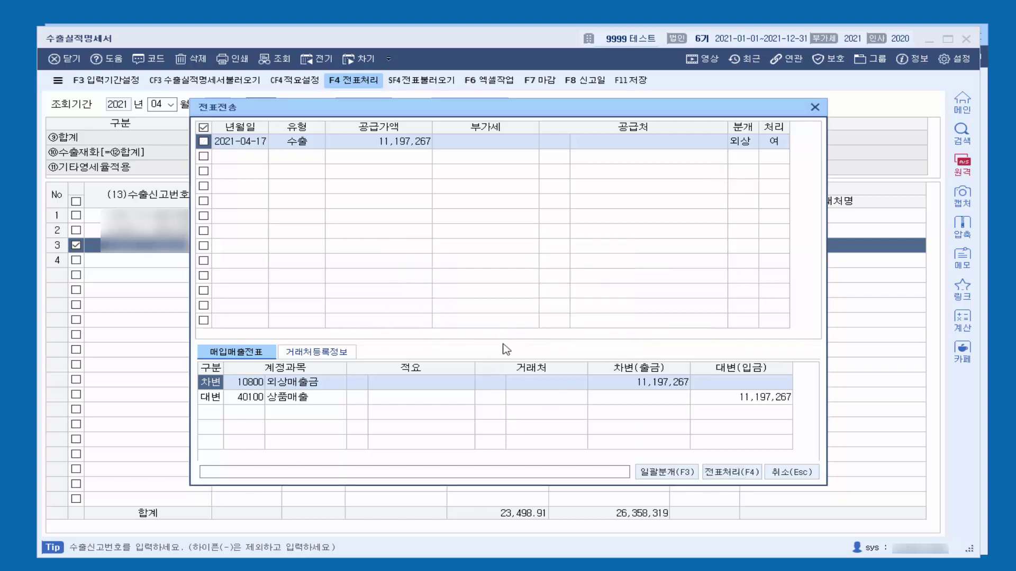
pyautogui.click(814, 109)
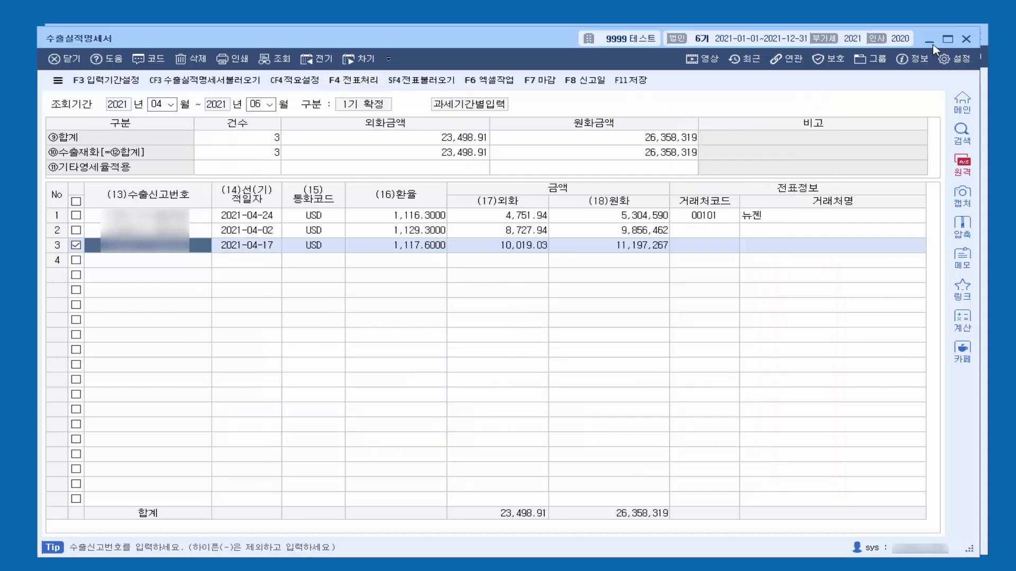
pyautogui.click(966, 39)
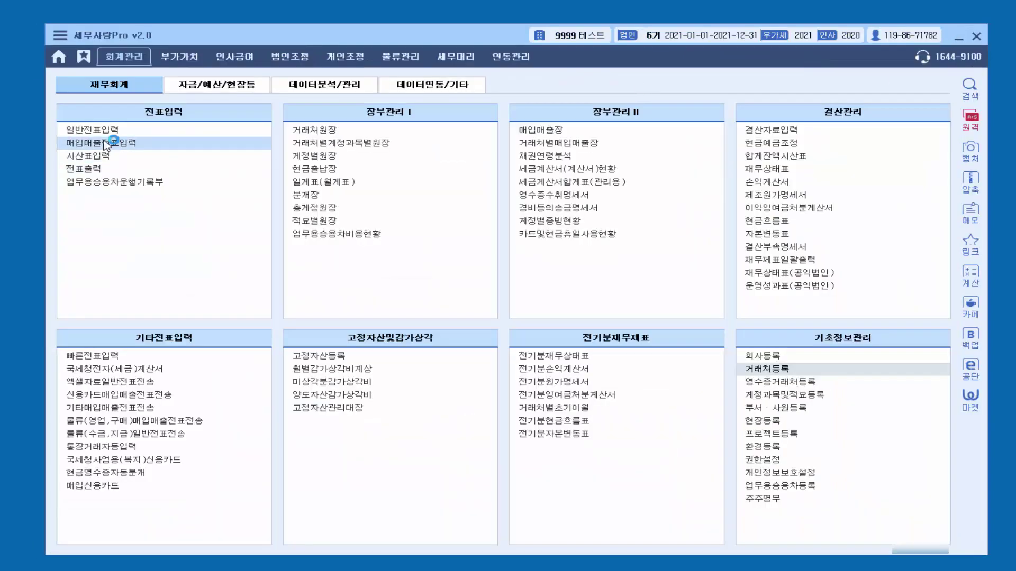
pyautogui.click(105, 143)
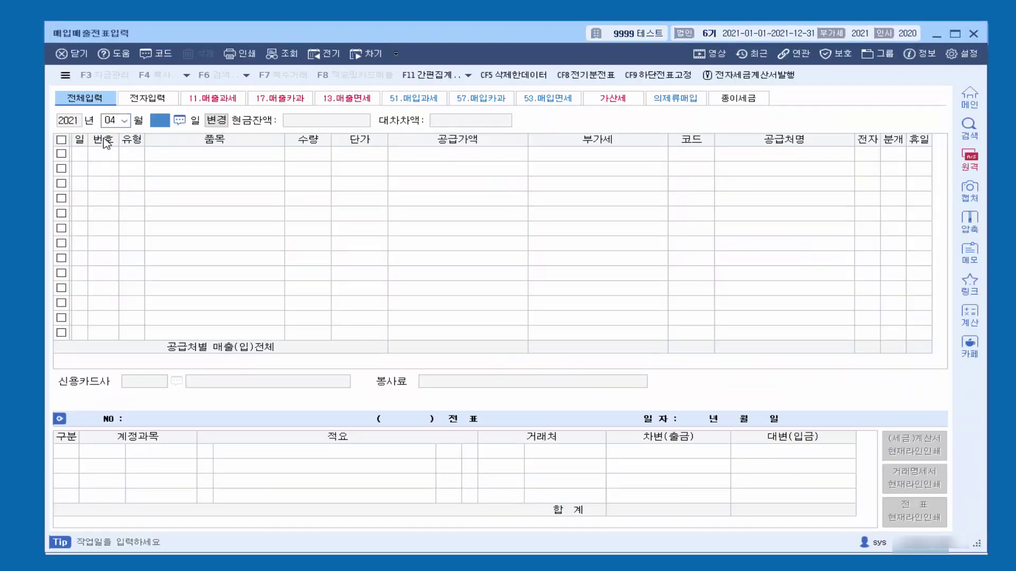
pyautogui.press('Return')
pyautogui.click(256, 160)
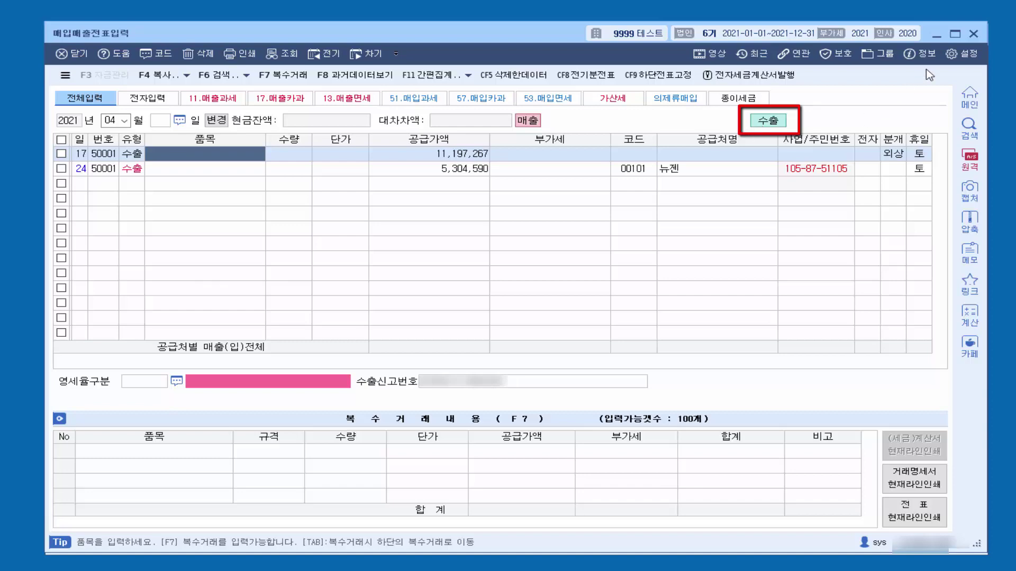
pyautogui.click(974, 34)
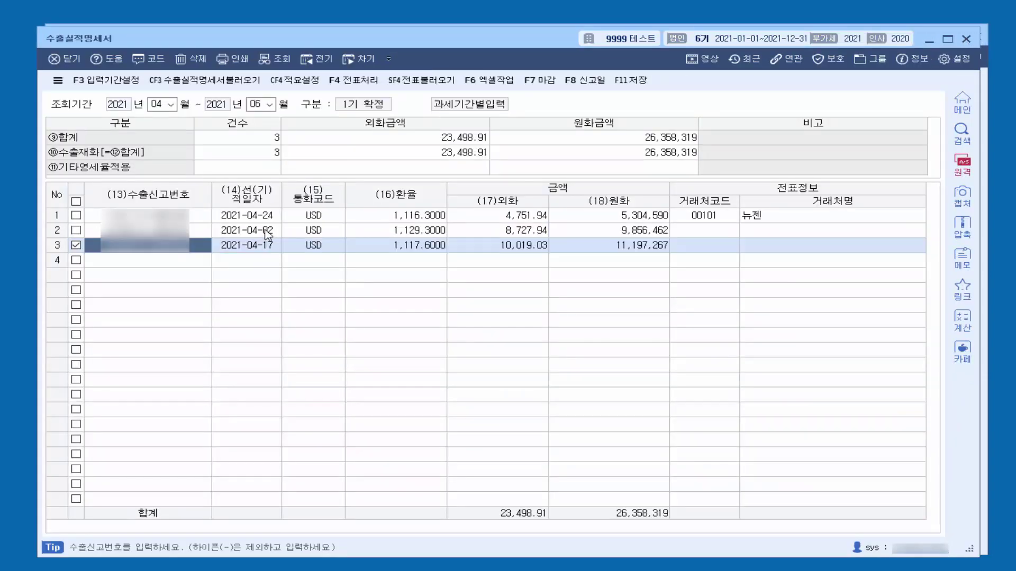
# Step: Select the 2021-04-02 export line and open the 엑셀자료 dialog with F6 엑셀작업
pyautogui.click(267, 231)
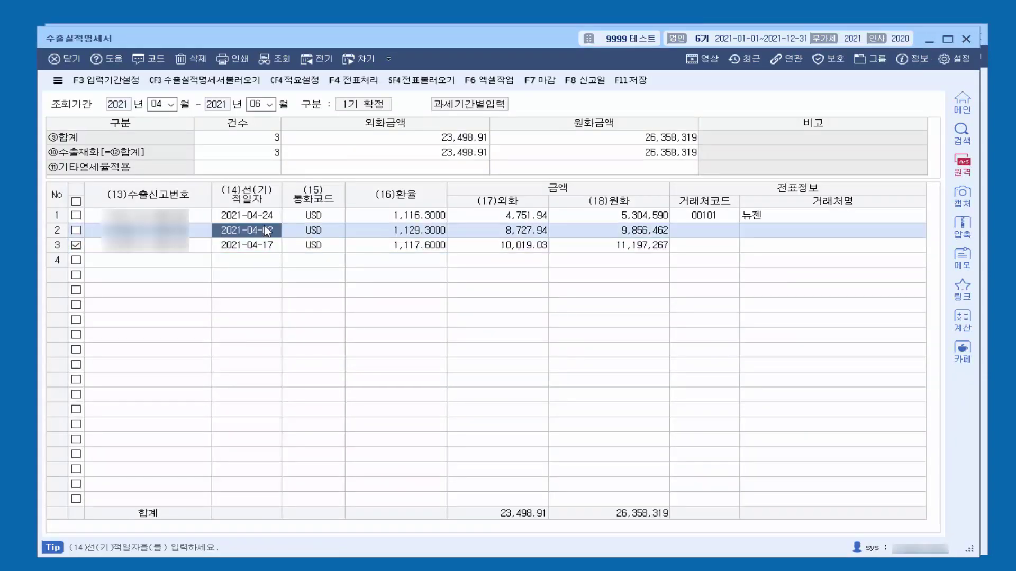
pyautogui.click(493, 82)
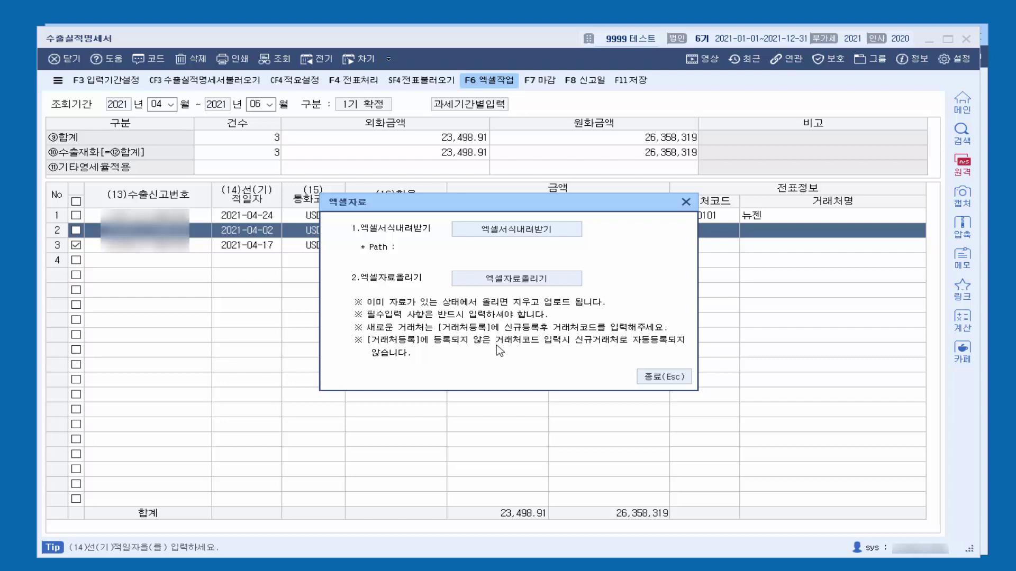
# Step: Close 엑셀자료, save with F11 저장, and close the statement with F7 마감 (total 26,358,319 won)
pyautogui.click(685, 203)
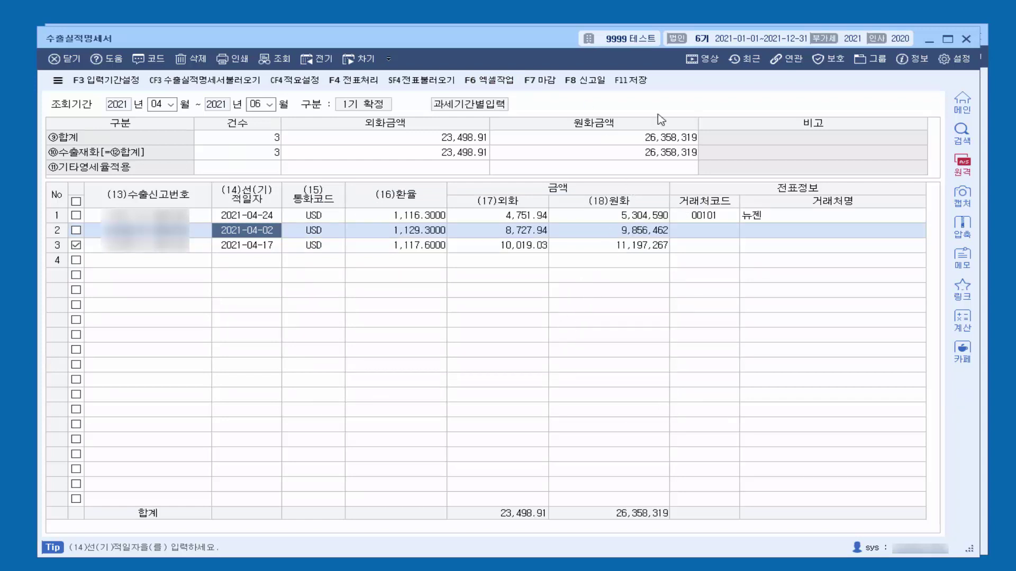
pyautogui.click(641, 84)
pyautogui.click(538, 83)
pyautogui.click(496, 329)
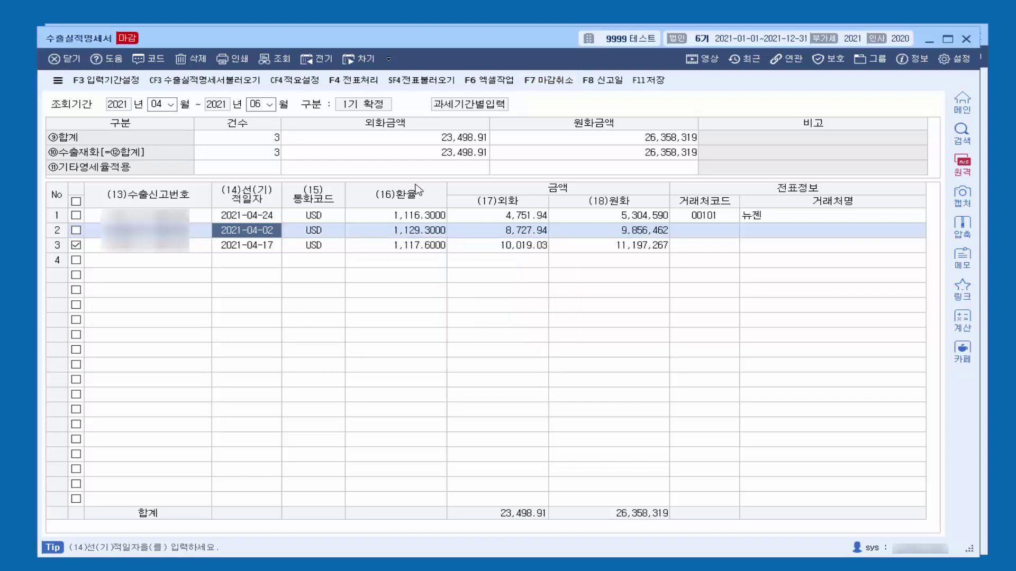